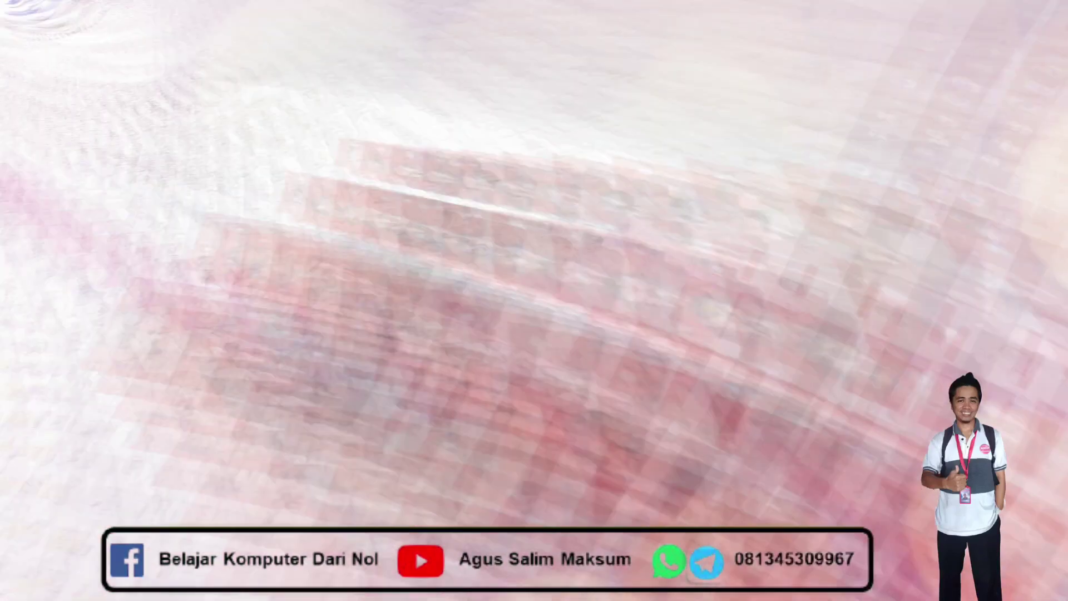
- Review the finished photo page, deselect the photos, and open its print preview with Ctrl+P
{"action": "scroll", "coordinate": [559, 468], "scroll_direction": "down", "scroll_amount": 2}
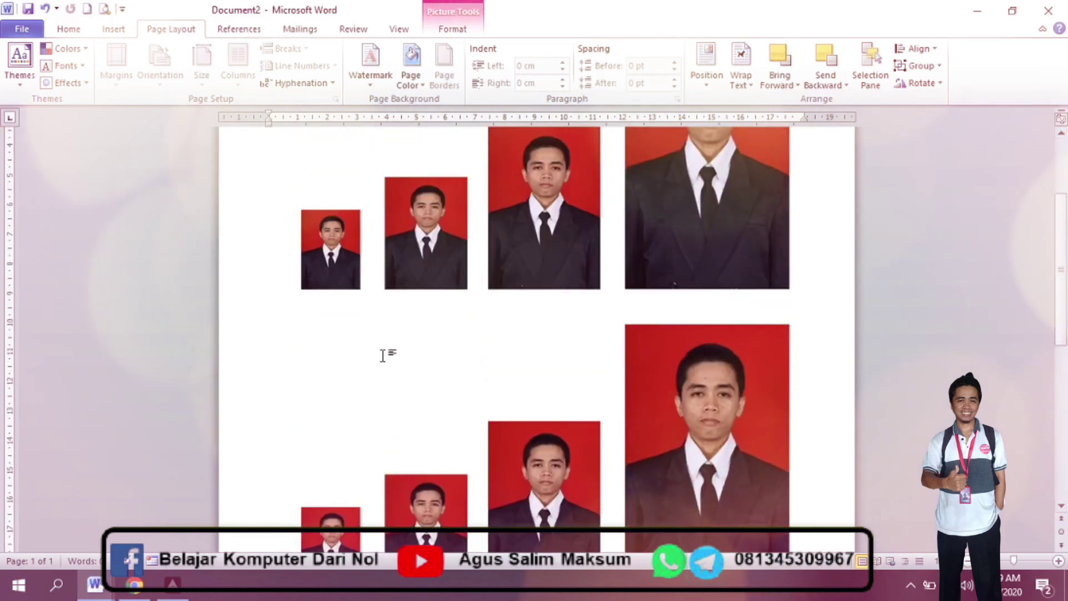
{"action": "scroll", "coordinate": [382, 355], "scroll_direction": "up", "scroll_amount": 3}
{"action": "left_click", "coordinate": [308, 209]}
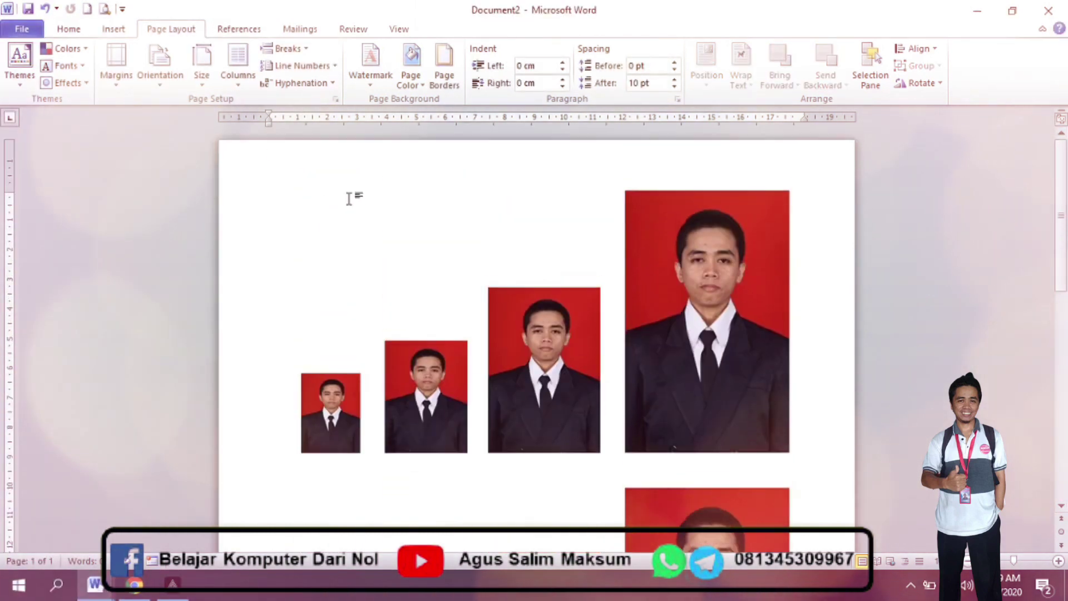
{"action": "scroll", "coordinate": [349, 198], "scroll_direction": "down", "scroll_amount": 3}
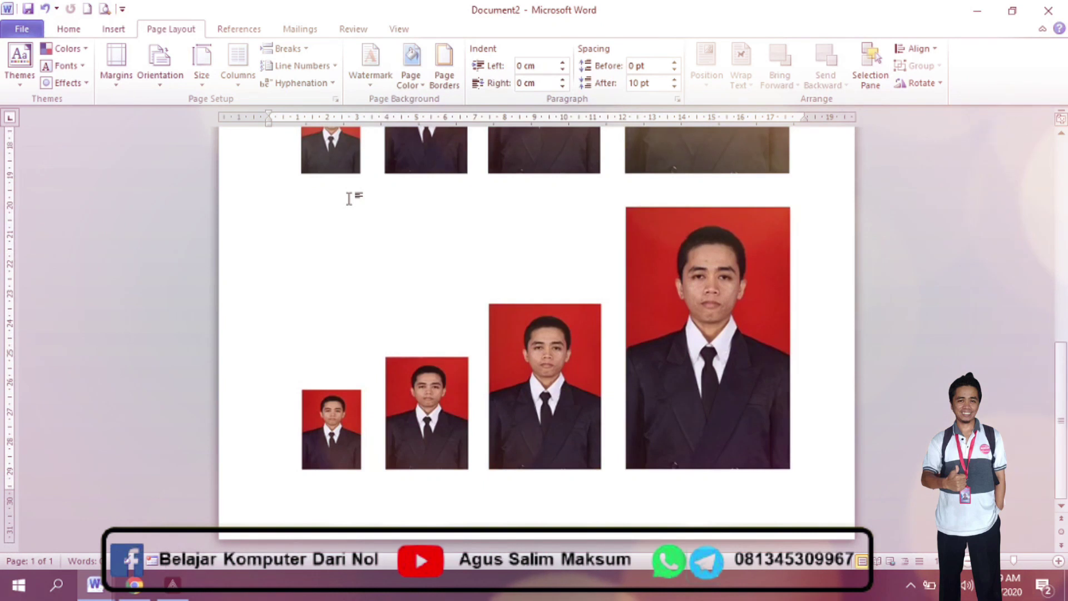
{"action": "scroll", "coordinate": [352, 198], "scroll_direction": "down", "scroll_amount": 2}
{"action": "scroll", "coordinate": [367, 211], "scroll_direction": "up", "scroll_amount": 5}
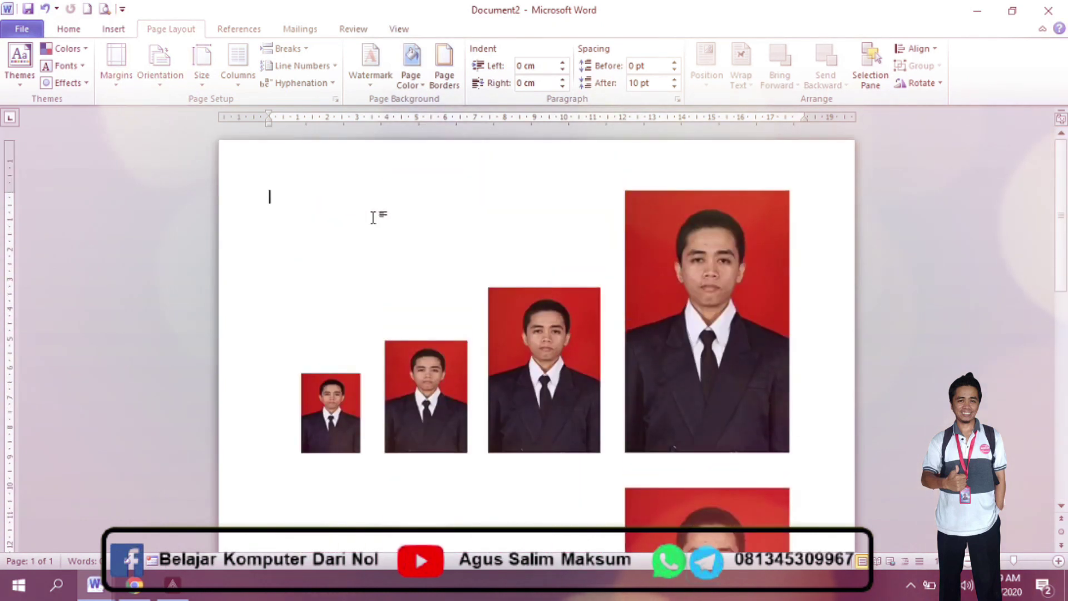
{"action": "key", "text": "ctrl+p"}
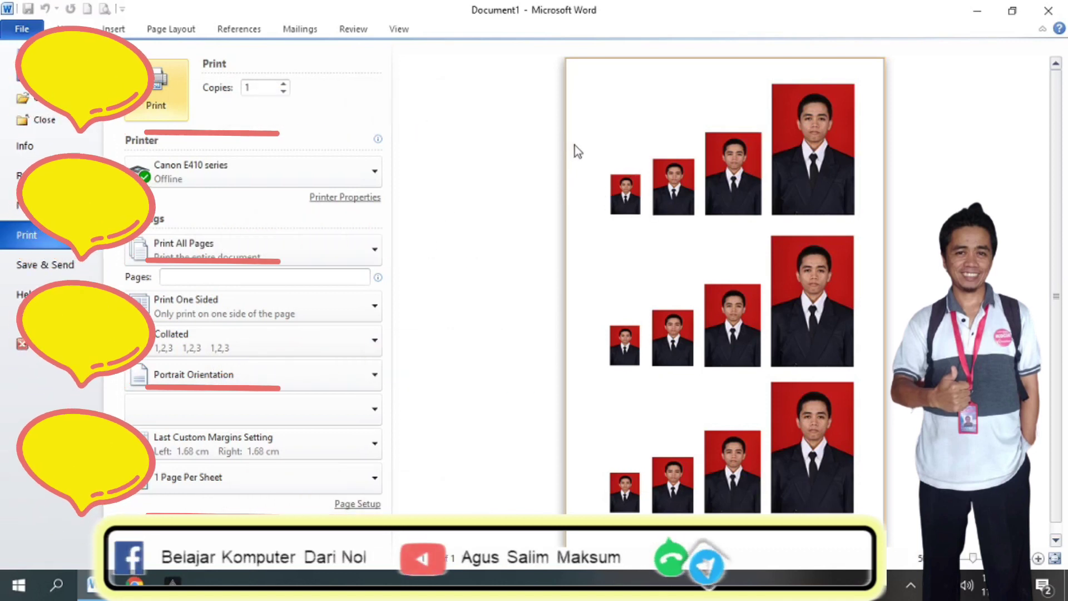
- Exit the print preview and return to the photo document
{"action": "left_click", "coordinate": [69, 31]}
{"action": "scroll", "coordinate": [539, 267], "scroll_direction": "down", "scroll_amount": 3}
{"action": "scroll", "coordinate": [539, 267], "scroll_direction": "up", "scroll_amount": 2}
{"action": "scroll", "coordinate": [540, 262], "scroll_direction": "down", "scroll_amount": 2}
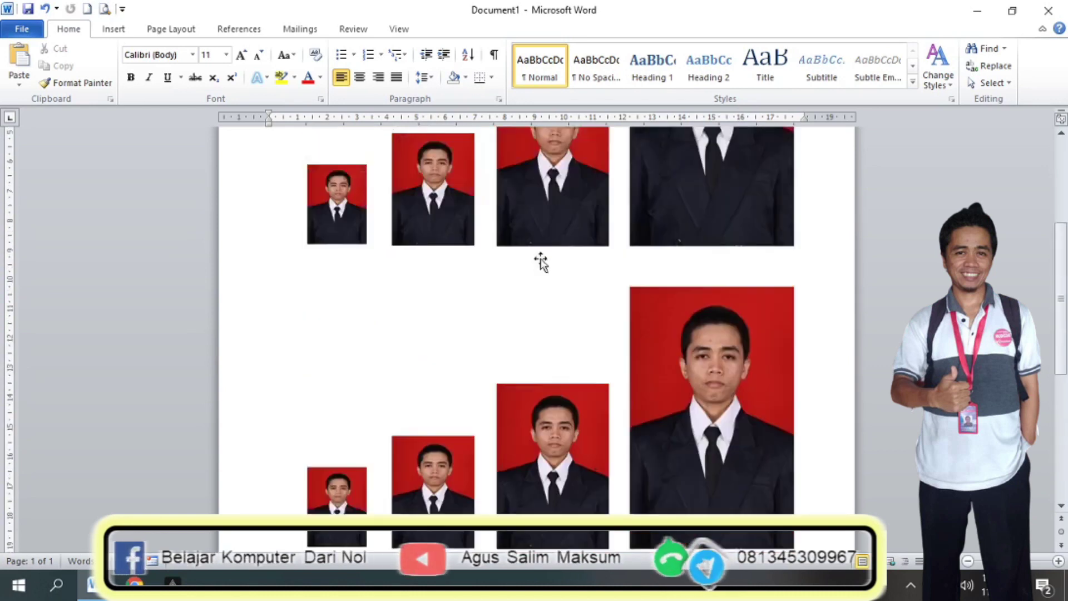
{"action": "scroll", "coordinate": [536, 253], "scroll_direction": "up", "scroll_amount": 4}
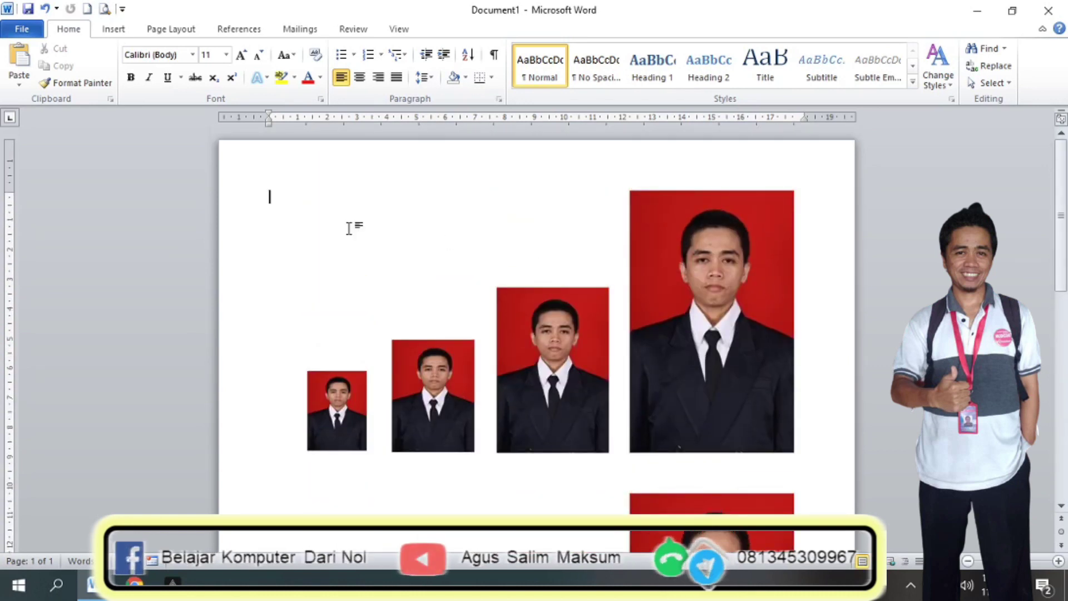
- Create a new blank document, Document2, for the photos
{"action": "key", "text": "ctrl+n"}
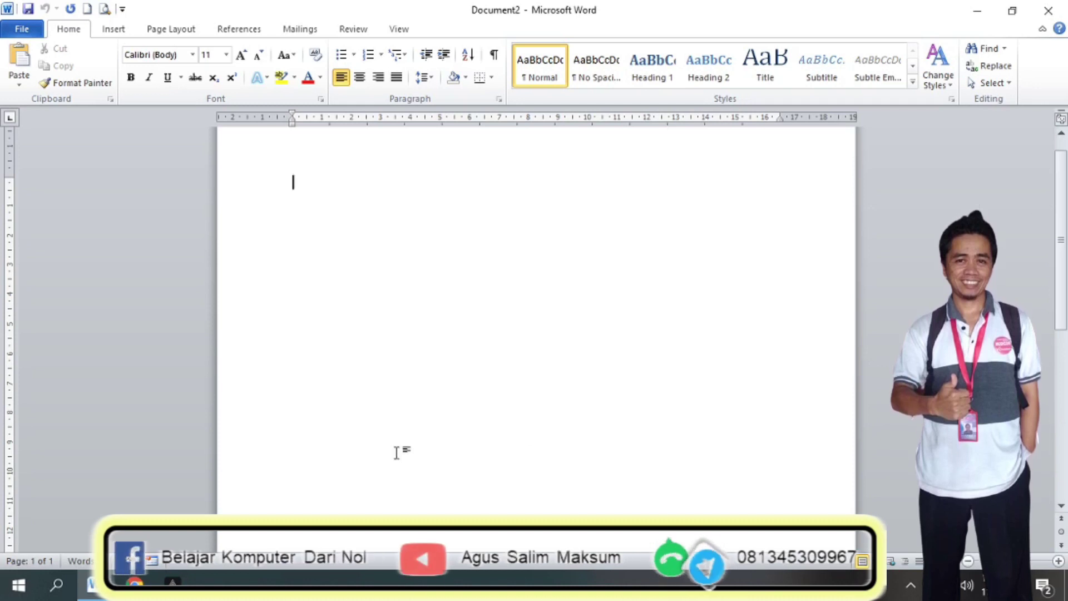
{"action": "scroll", "coordinate": [392, 442], "scroll_direction": "up", "scroll_amount": 1}
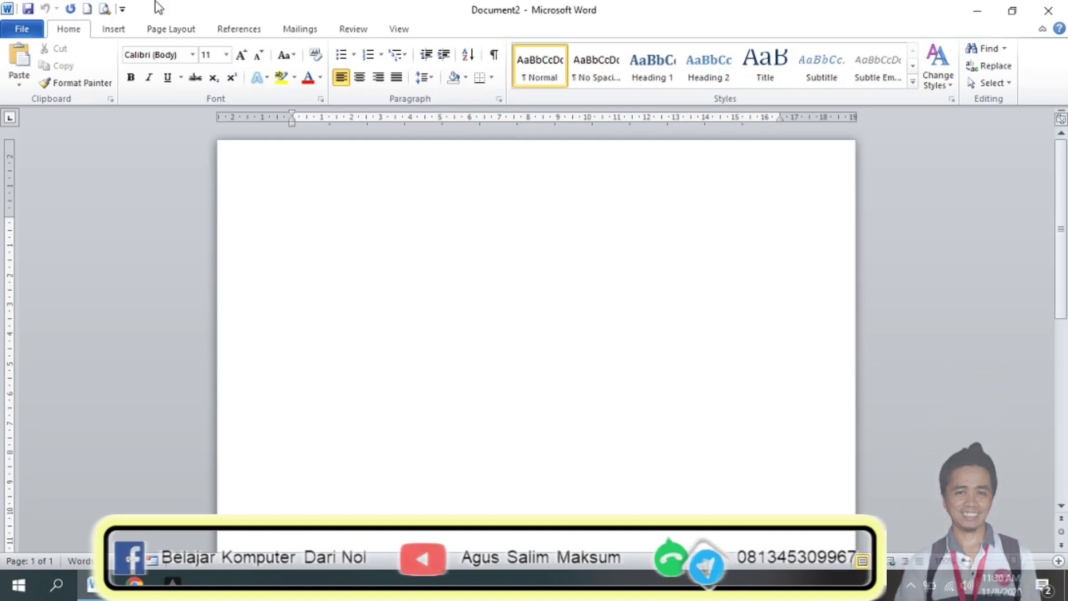
{"action": "left_click", "coordinate": [114, 29]}
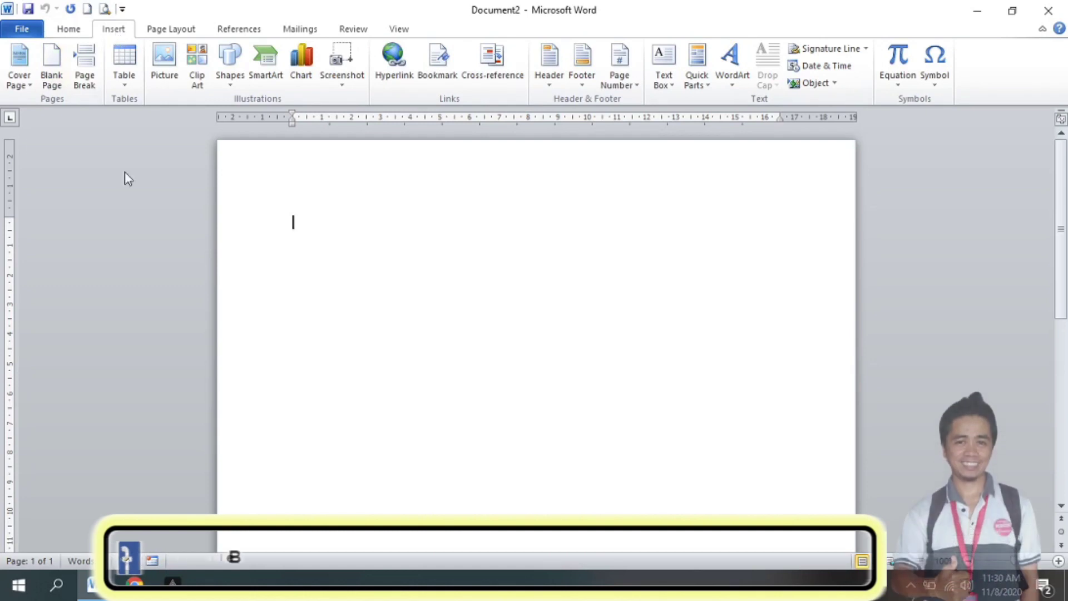
- Insert the Fotoku picture into Document2, where it appears at 16.33 by 13.13 cm
{"action": "left_click", "coordinate": [165, 66]}
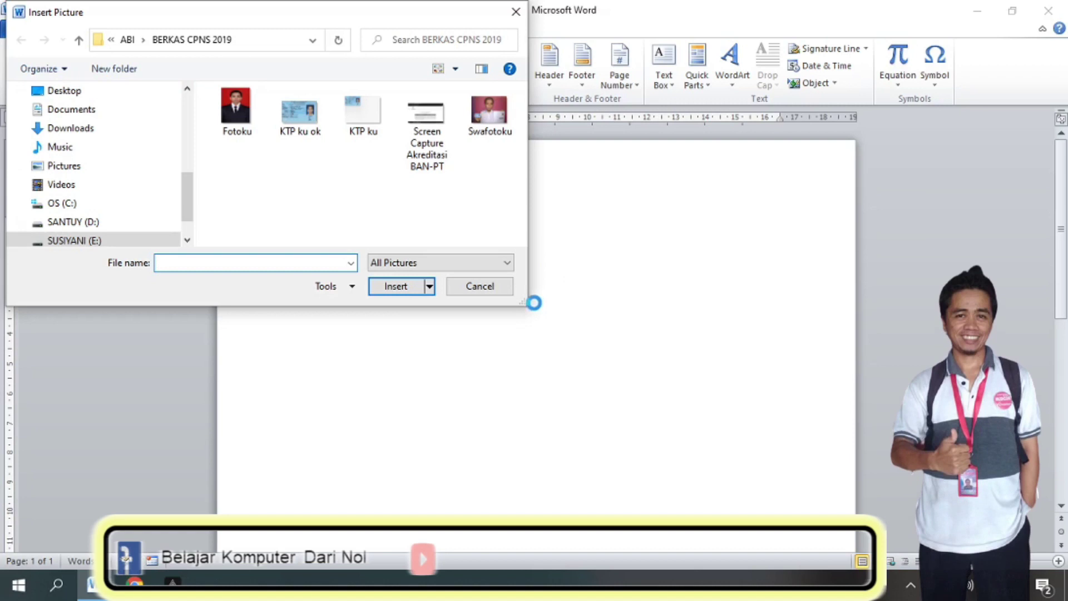
{"action": "left_click_drag", "start_coordinate": [522, 303], "coordinate": [788, 421]}
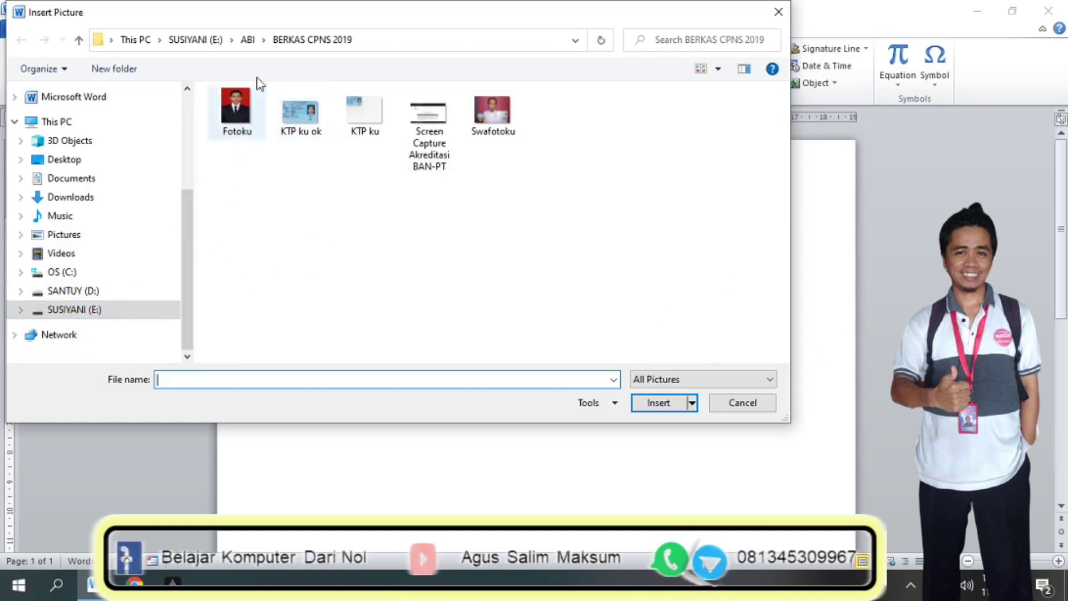
{"action": "double_click", "coordinate": [240, 118]}
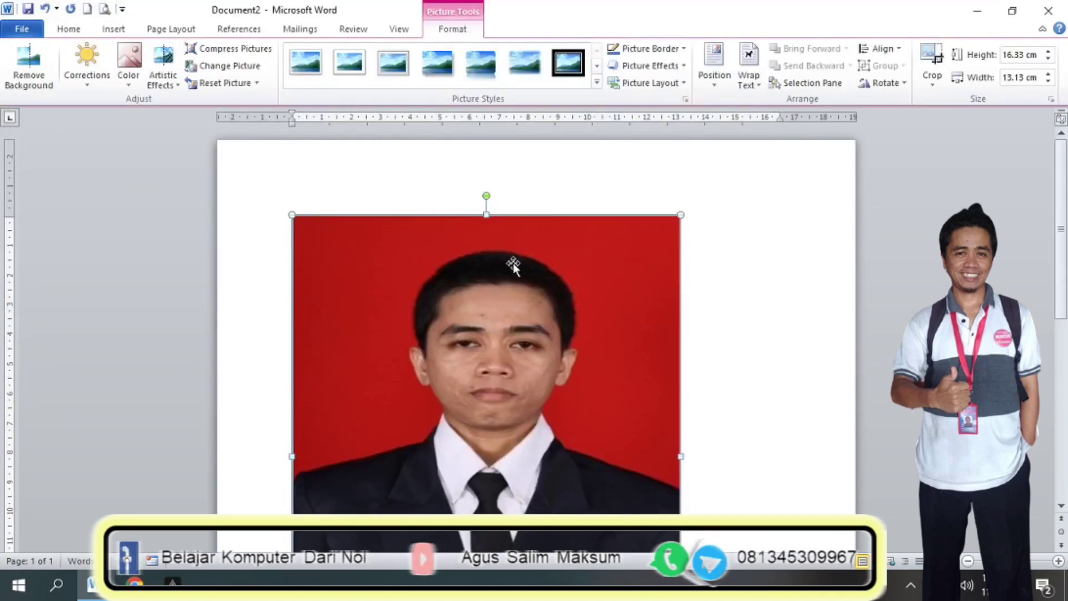
{"action": "scroll", "coordinate": [603, 274], "scroll_direction": "down", "scroll_amount": 5}
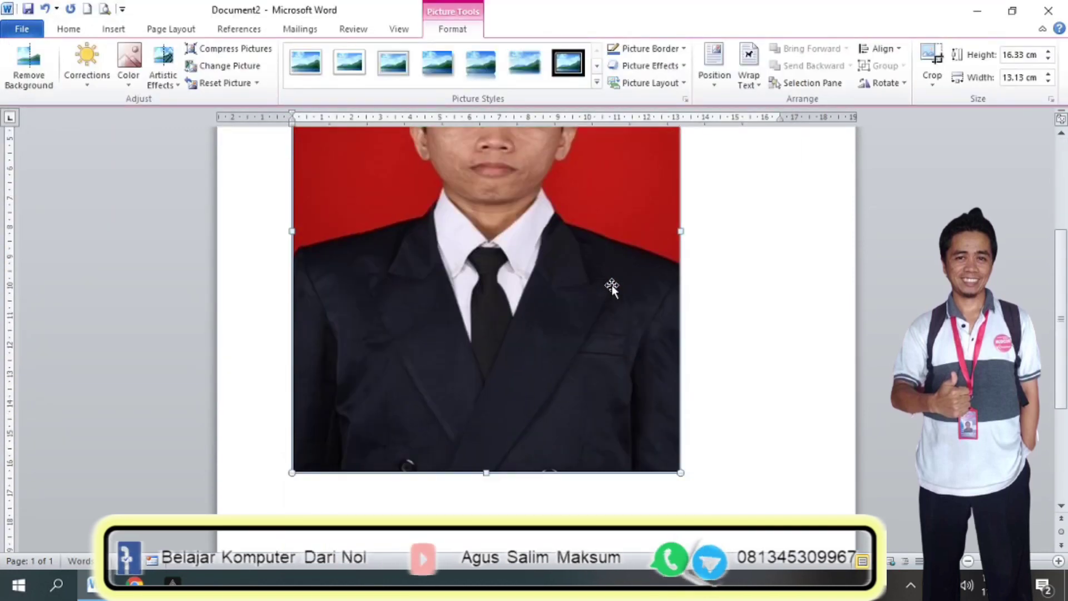
{"action": "scroll", "coordinate": [611, 286], "scroll_direction": "up", "scroll_amount": 5}
{"action": "scroll", "coordinate": [612, 286], "scroll_direction": "up", "scroll_amount": 3}
{"action": "scroll", "coordinate": [611, 287], "scroll_direction": "down", "scroll_amount": 3}
{"action": "scroll", "coordinate": [612, 287], "scroll_direction": "down", "scroll_amount": 6}
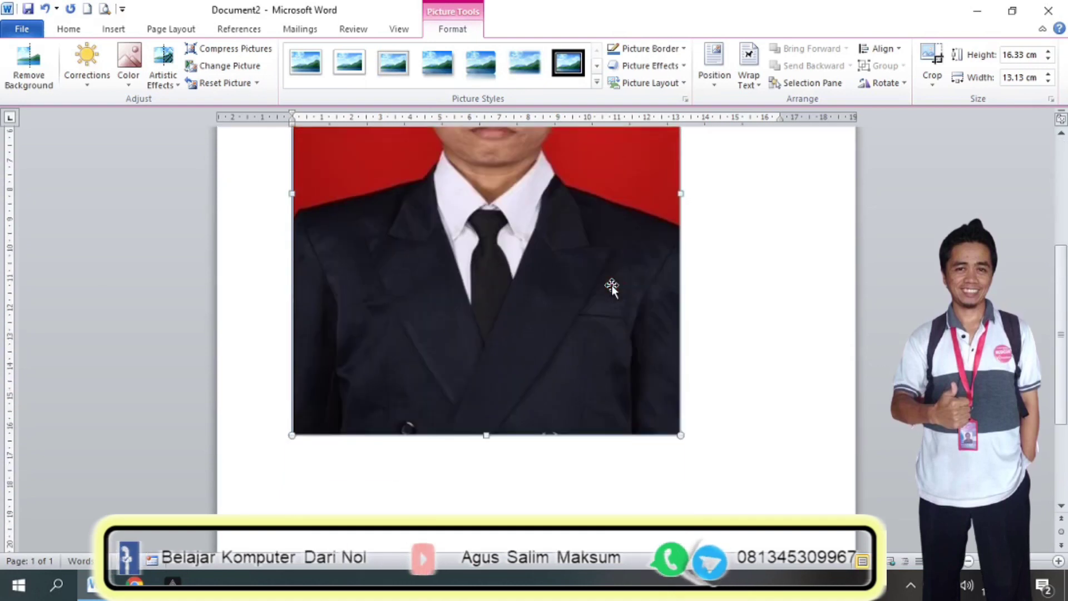
{"action": "scroll", "coordinate": [621, 279], "scroll_direction": "up", "scroll_amount": 6}
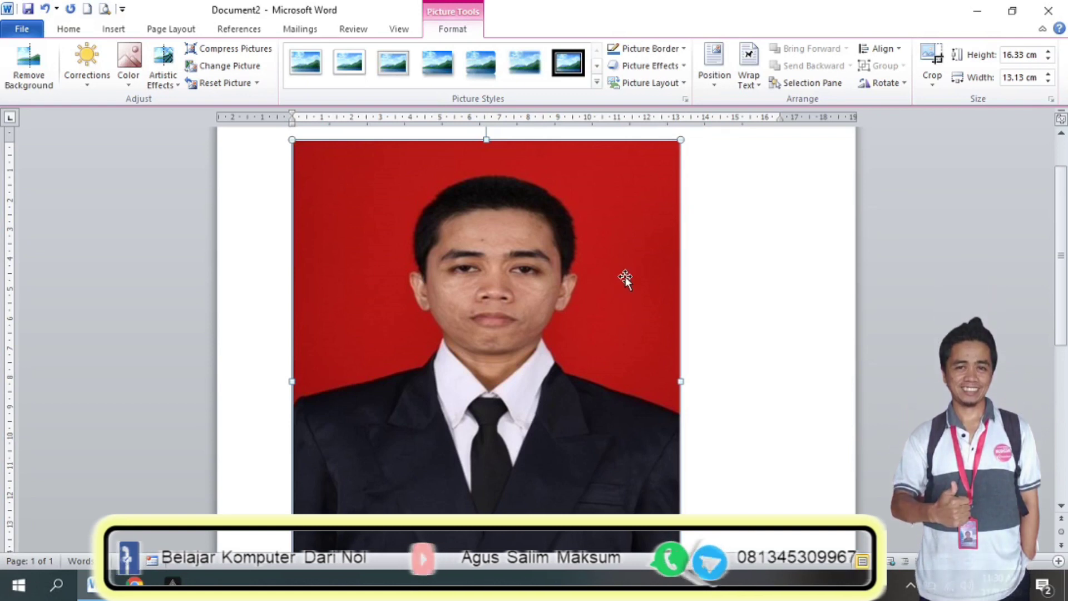
{"action": "scroll", "coordinate": [625, 278], "scroll_direction": "down", "scroll_amount": 1}
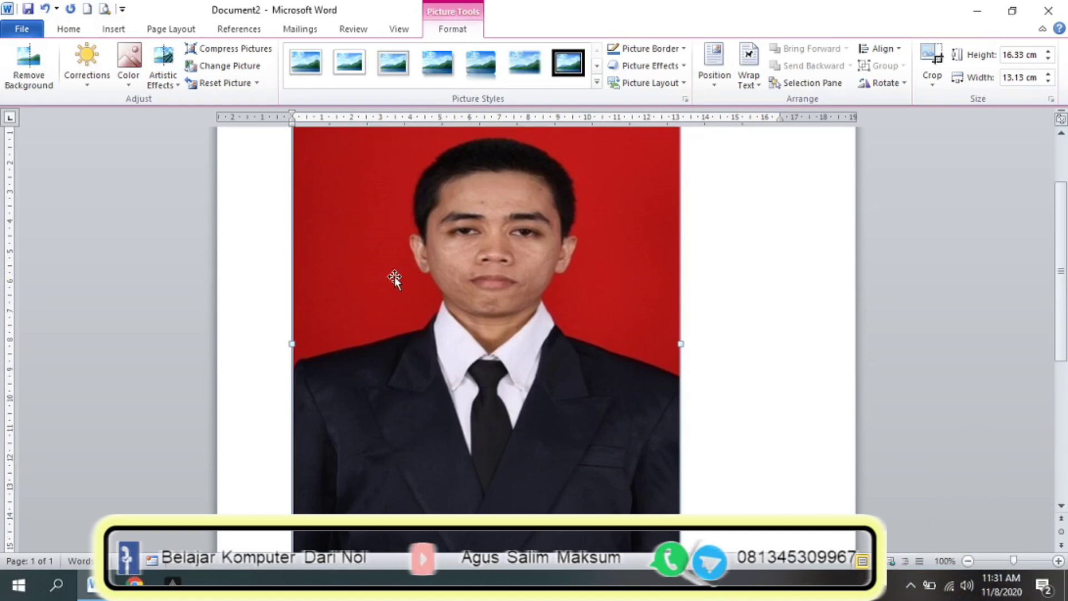
- In the photo's Size and Position settings, uncheck Lock aspect ratio and Relative to original picture size
{"action": "right_click", "coordinate": [395, 276]}
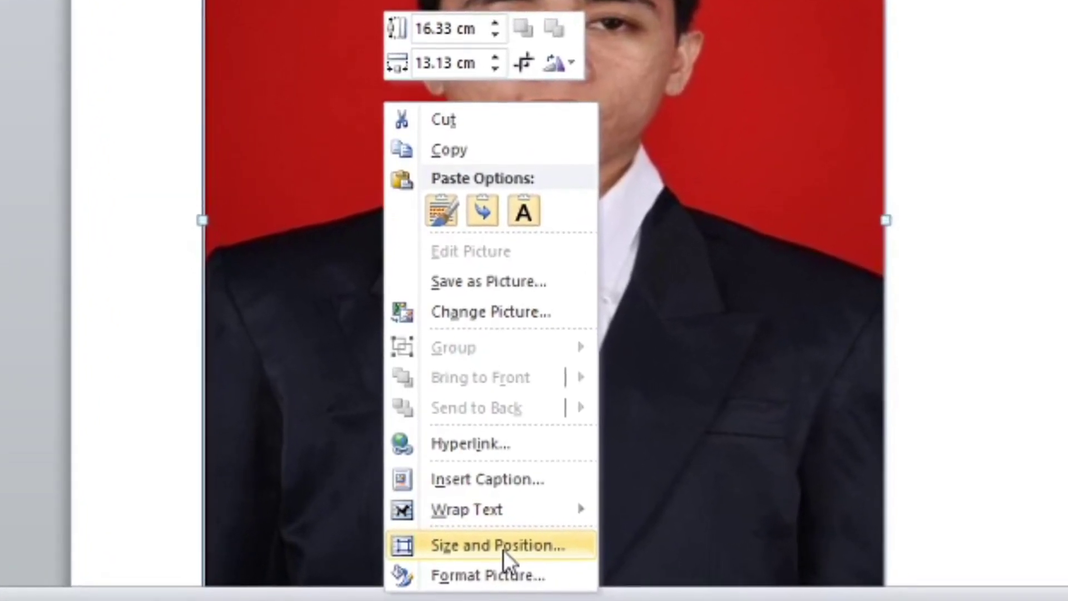
{"action": "left_click", "coordinate": [503, 546]}
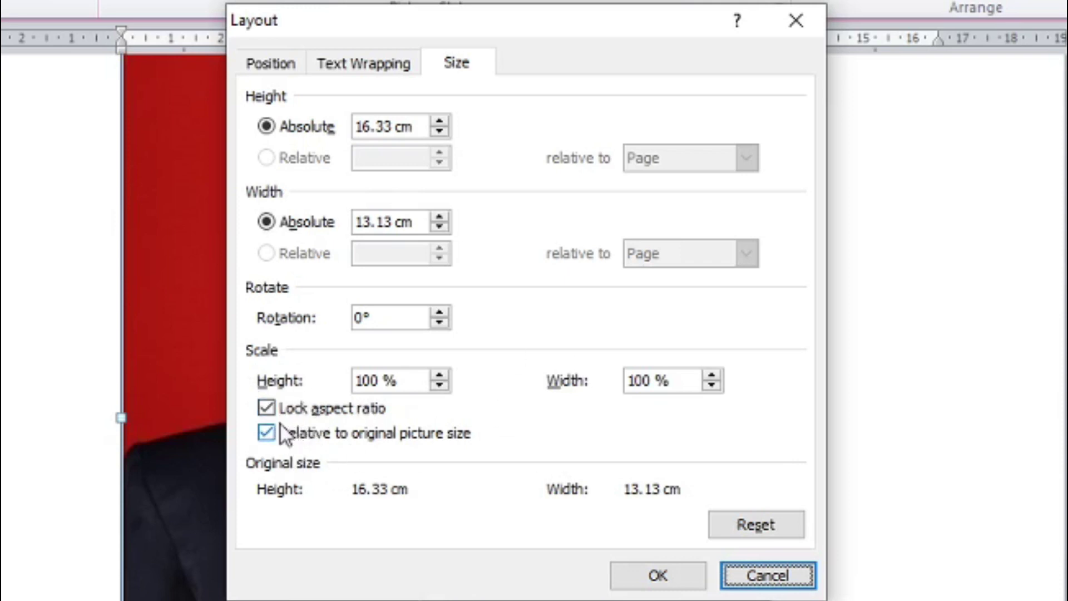
{"action": "left_click", "coordinate": [271, 406]}
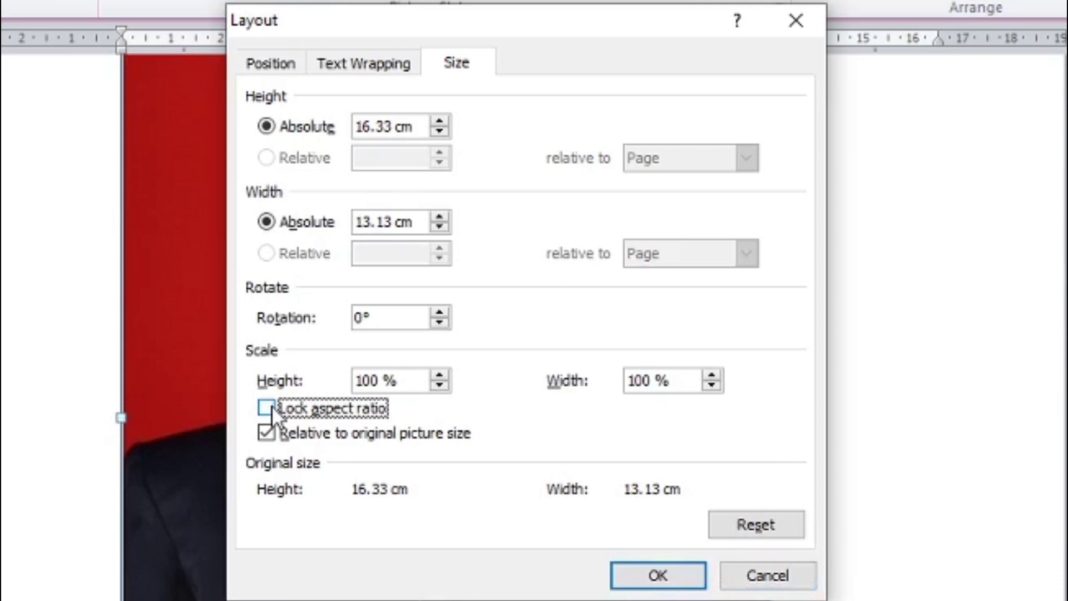
{"action": "left_click", "coordinate": [268, 439]}
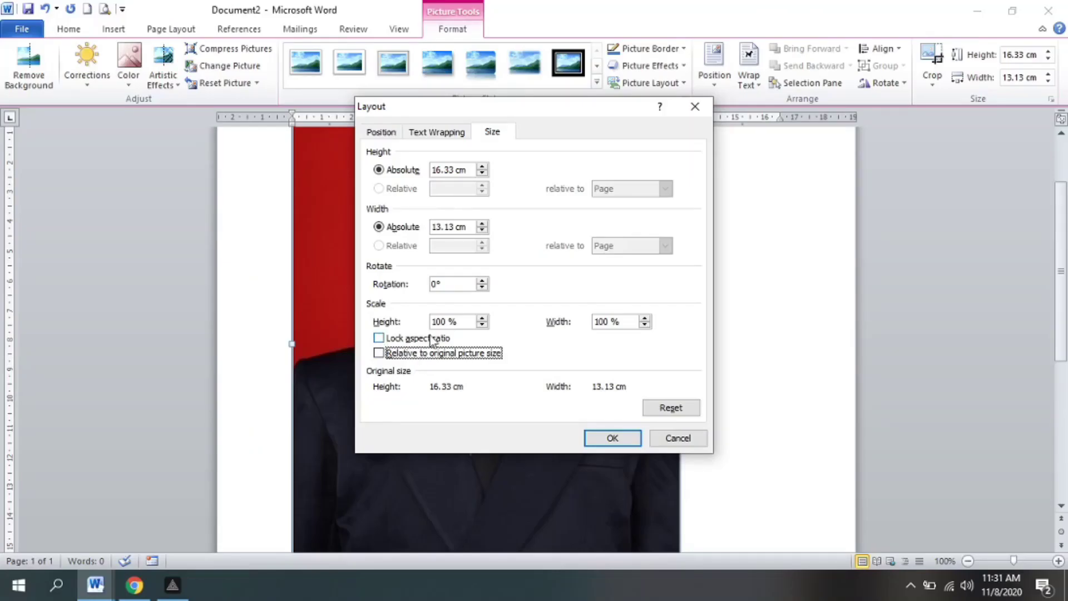
{"action": "left_click_drag", "start_coordinate": [520, 107], "coordinate": [199, 63]}
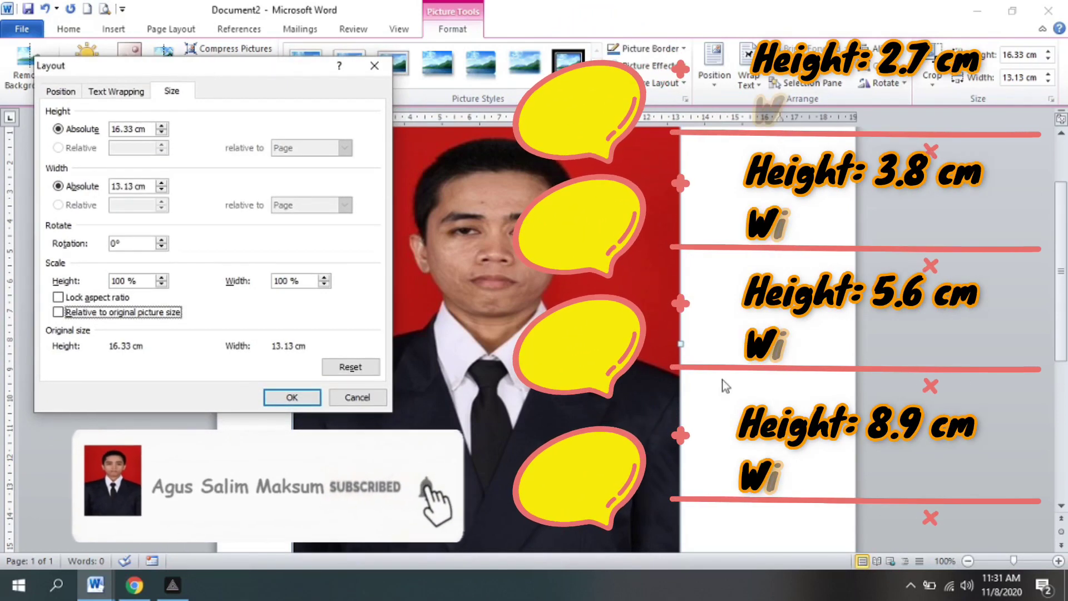
{"action": "left_click_drag", "start_coordinate": [202, 66], "coordinate": [267, 57]}
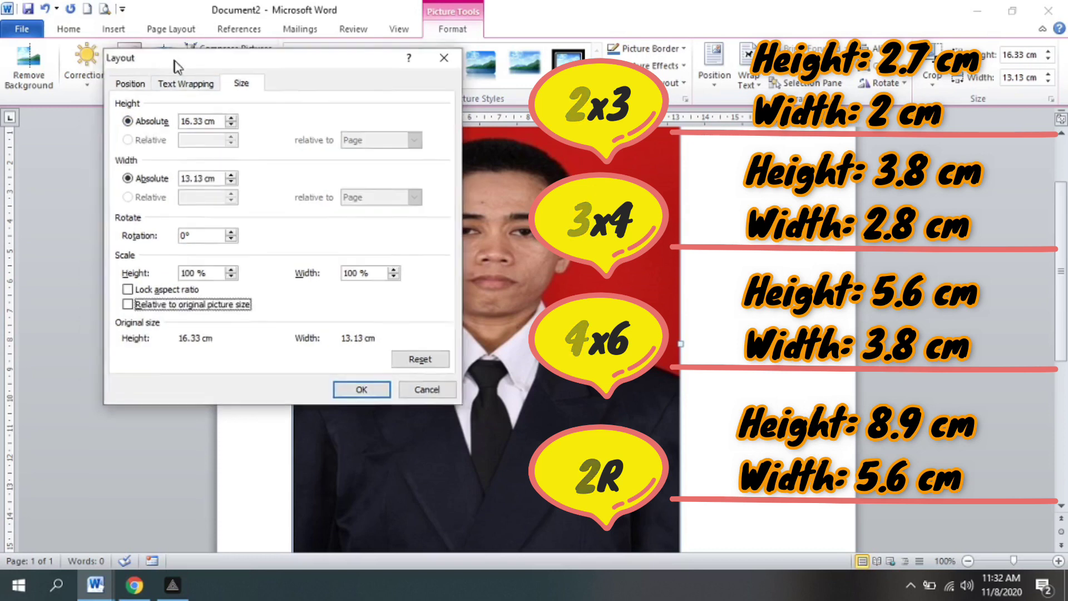
{"action": "left_click_drag", "start_coordinate": [161, 56], "coordinate": [195, 65]}
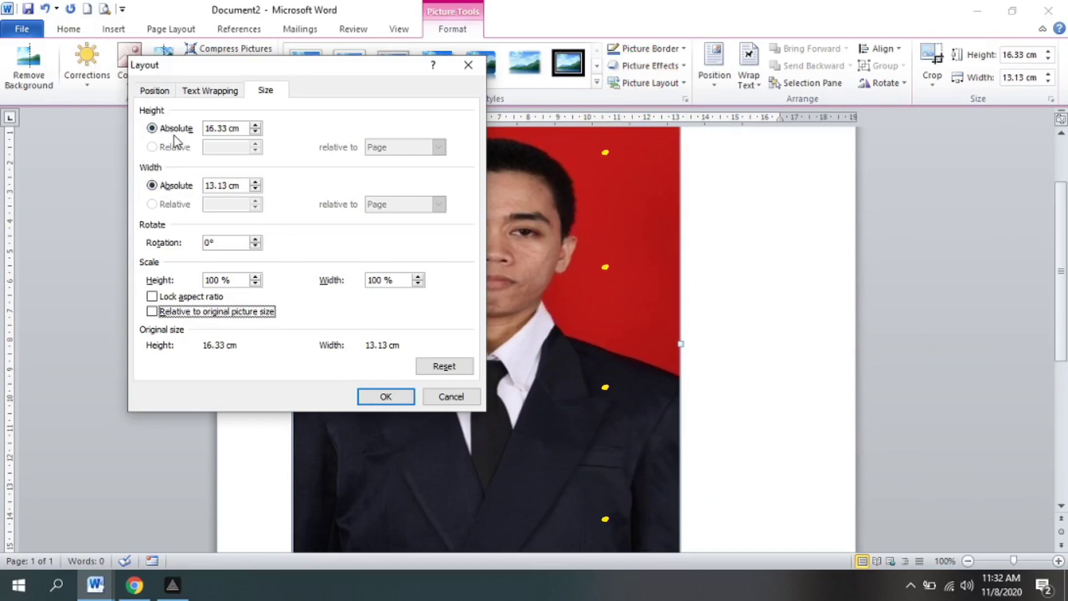
{"action": "double_click", "coordinate": [216, 128]}
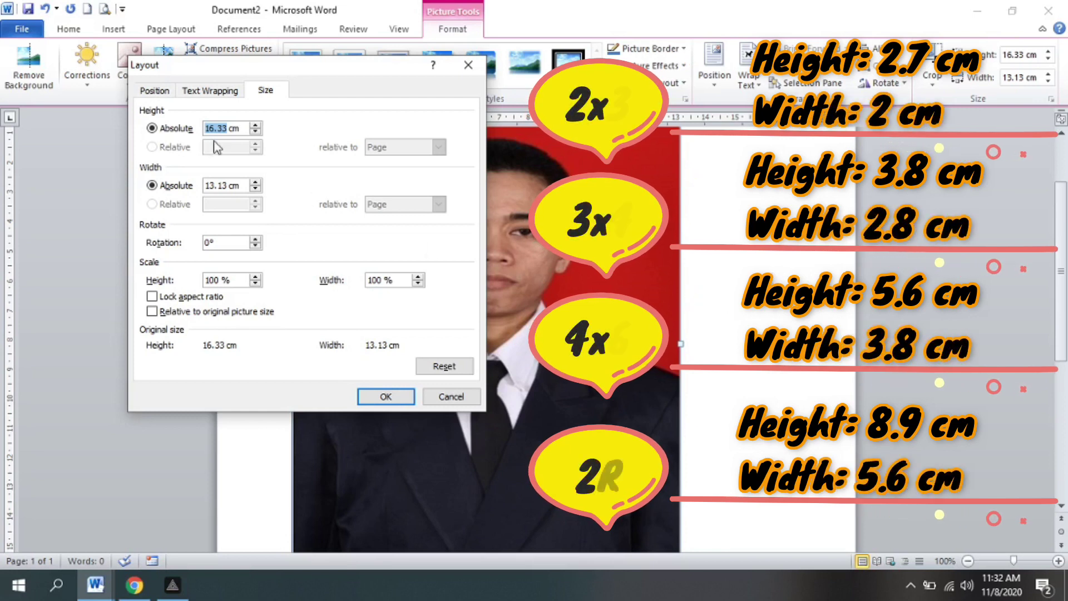
- Set the photo's absolute height to 2.7 cm and width to 2 cm
{"action": "left_click", "coordinate": [227, 129]}
{"action": "type", "text": "2"}
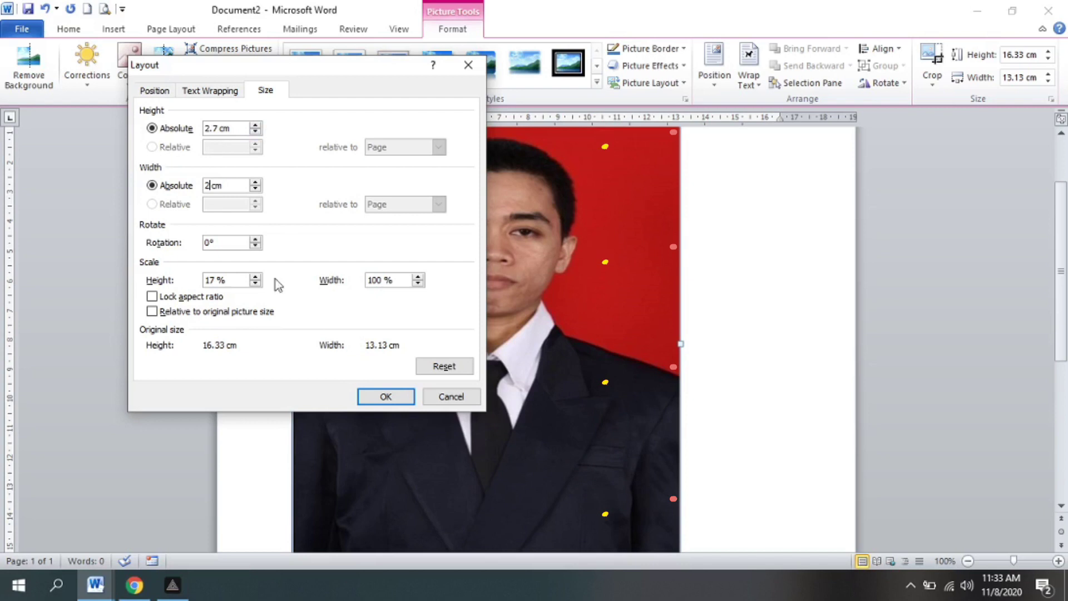
{"action": "left_click", "coordinate": [391, 400]}
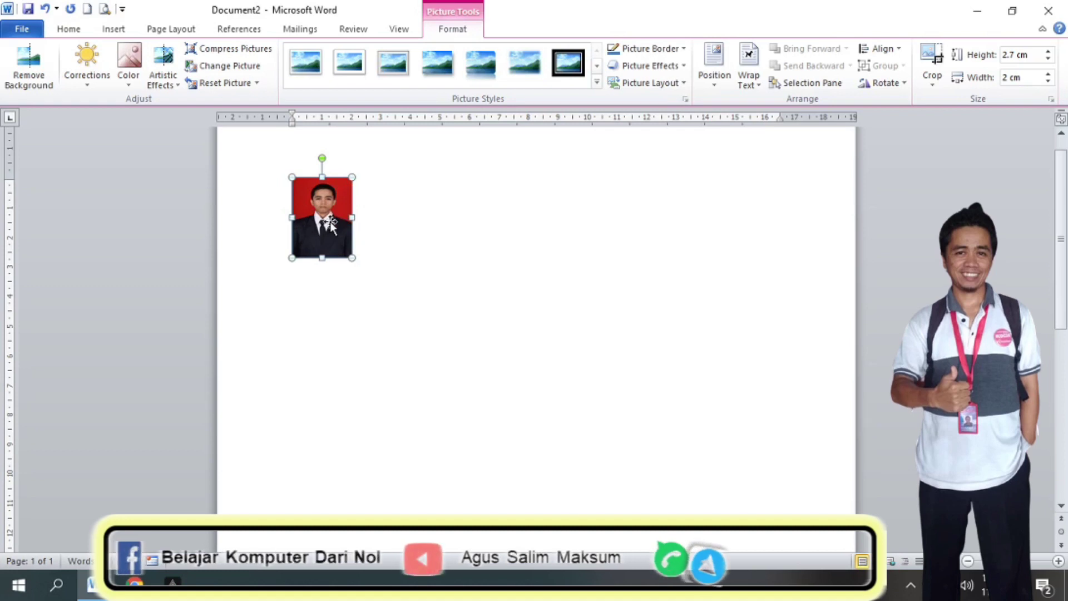
- Copy and paste the 2.7 by 2 cm photo, then select the new copy
{"action": "key", "text": "ctrl+c"}
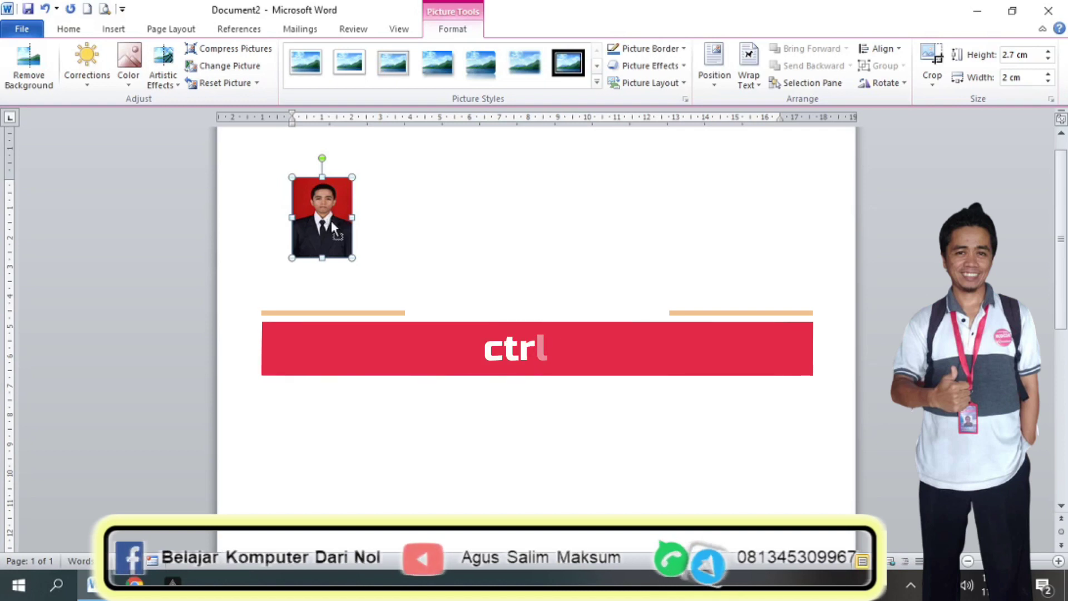
{"action": "key", "text": "ctrl+v"}
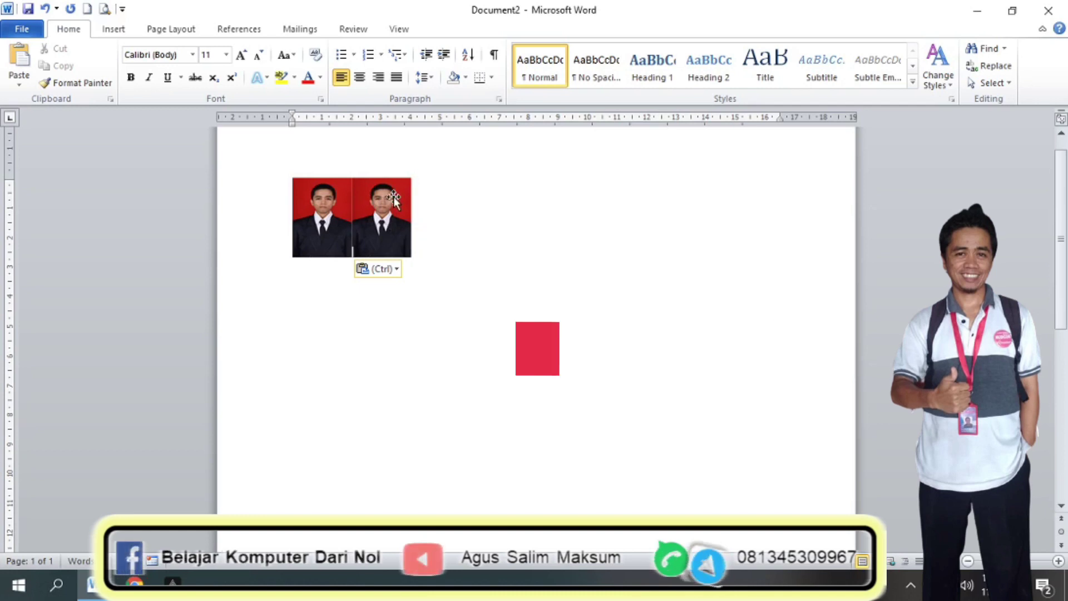
{"action": "left_click", "coordinate": [395, 211]}
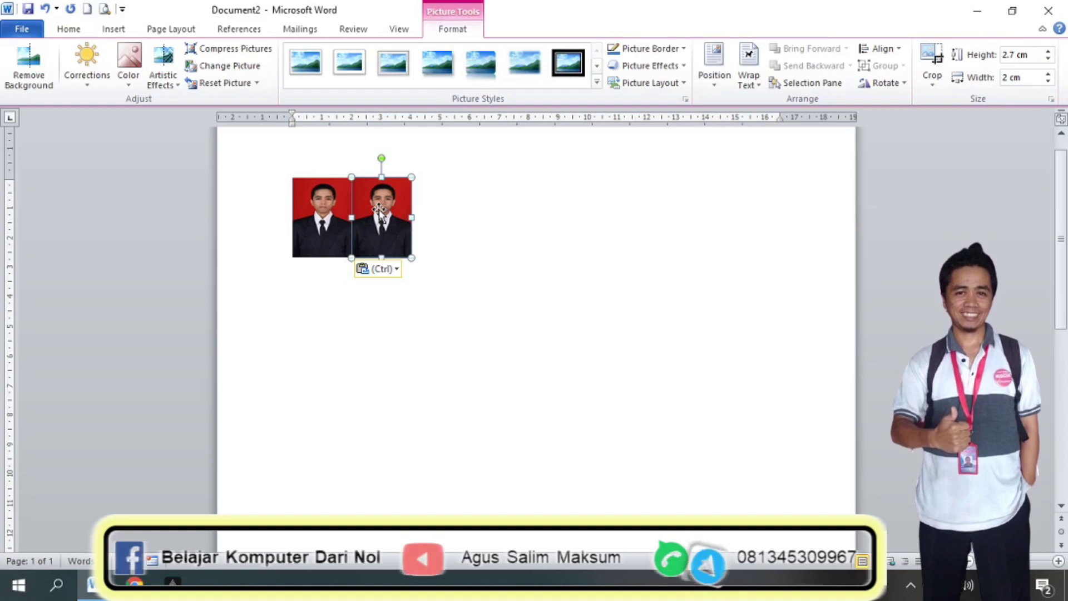
- Resize the second photo to 3.8 cm high by 2.8 cm wide
{"action": "right_click", "coordinate": [380, 211]}
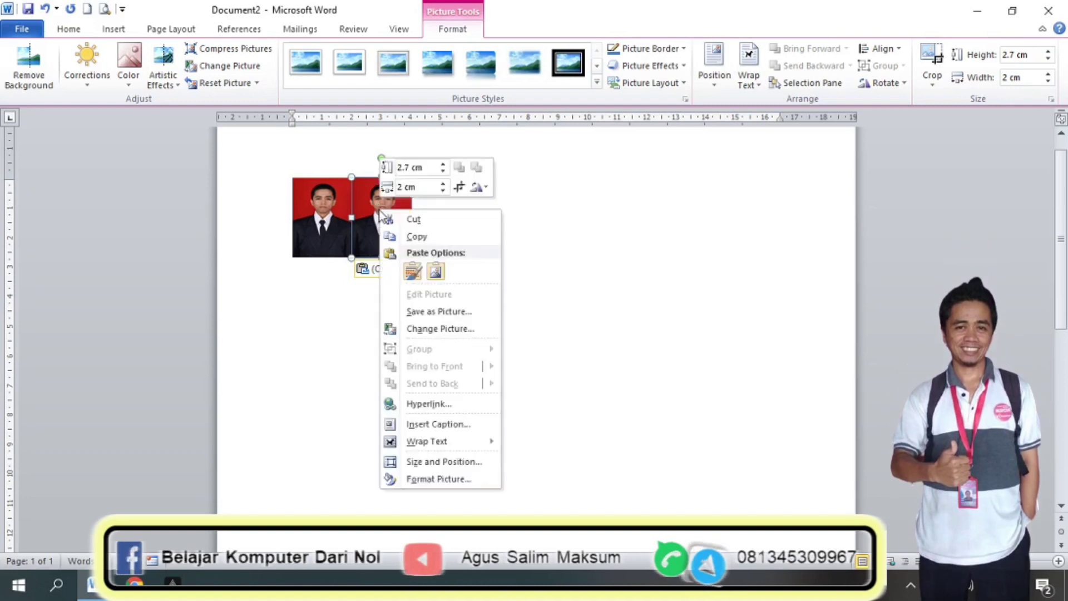
{"action": "left_click", "coordinate": [414, 462]}
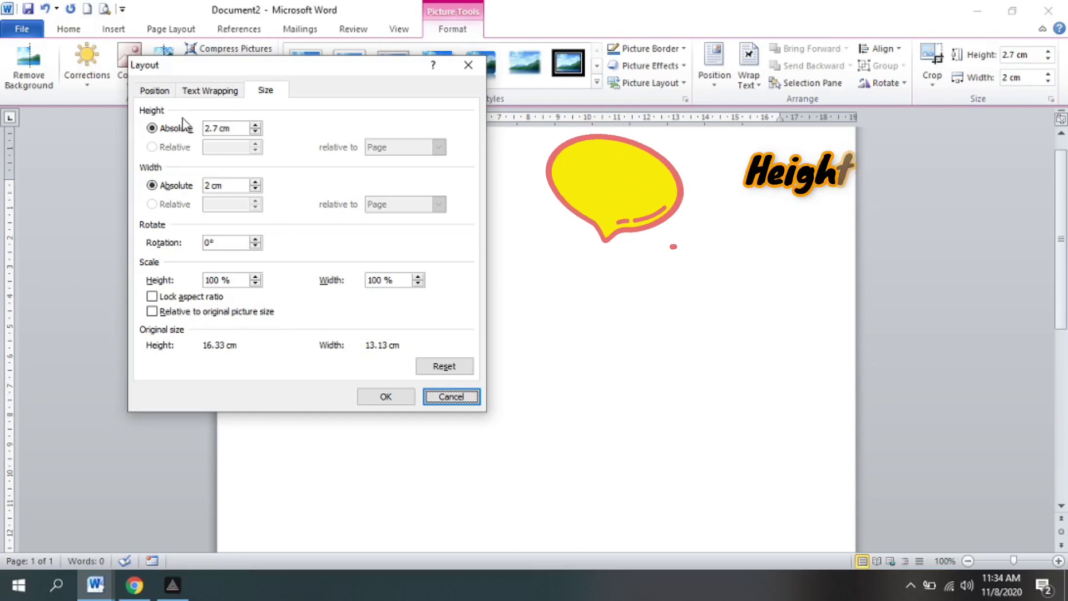
{"action": "double_click", "coordinate": [220, 129]}
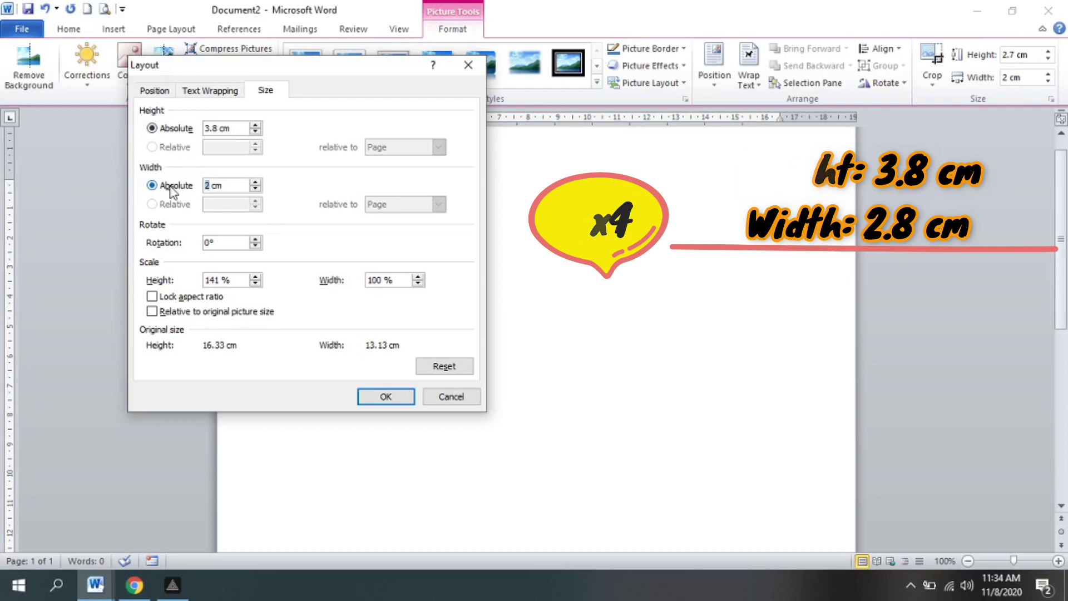
{"action": "type", "text": ".8"}
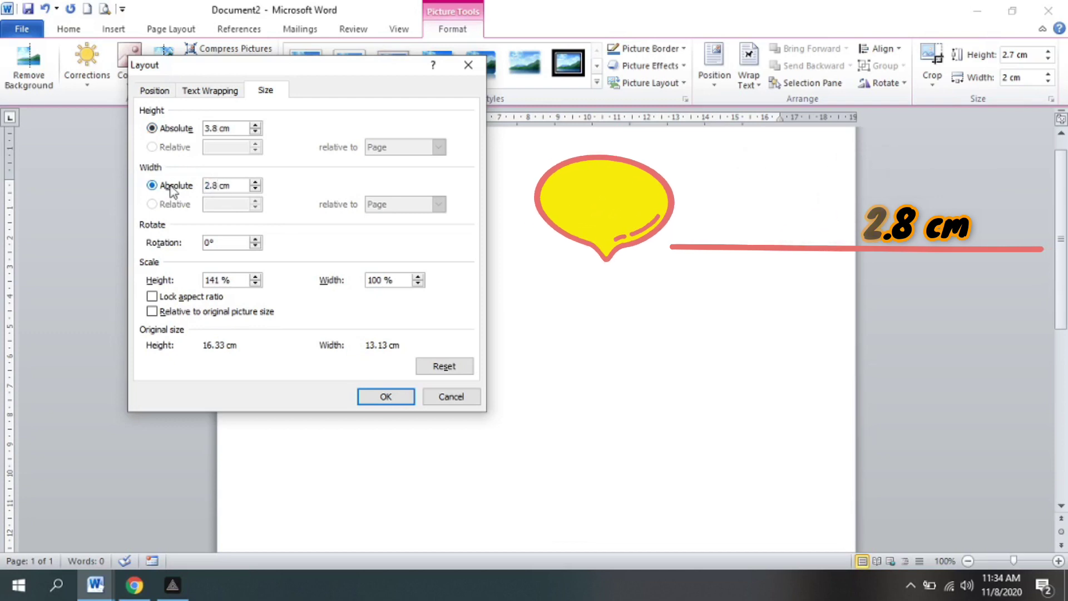
{"action": "left_click", "coordinate": [386, 397]}
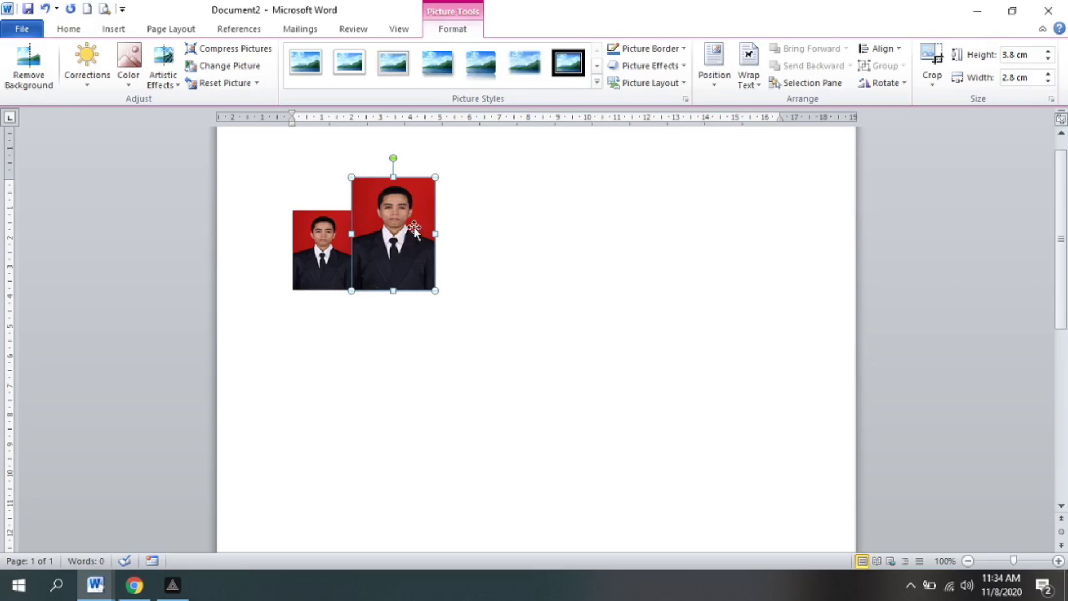
- Paste a third photo copy and size it 5.6 cm high by 3.8 cm wide
{"action": "key", "text": "ctrl+v"}
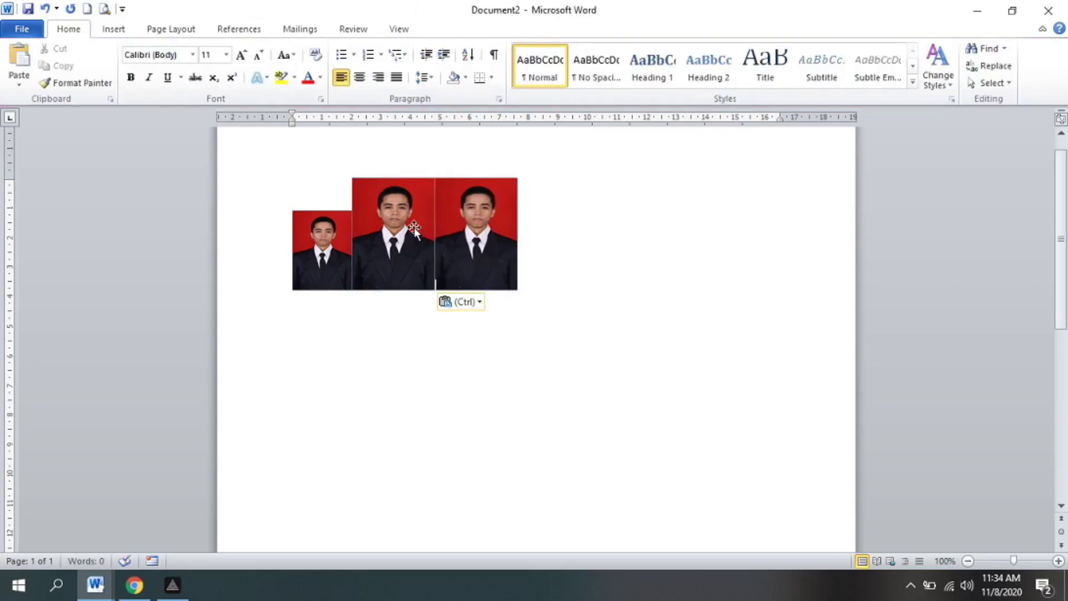
{"action": "right_click", "coordinate": [493, 229]}
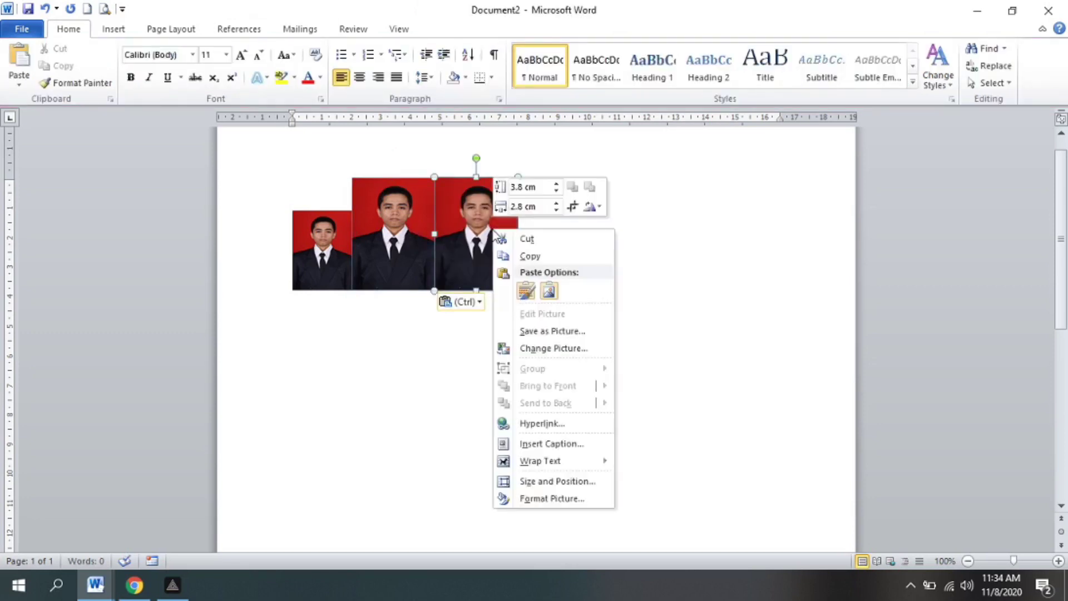
{"action": "left_click", "coordinate": [530, 485]}
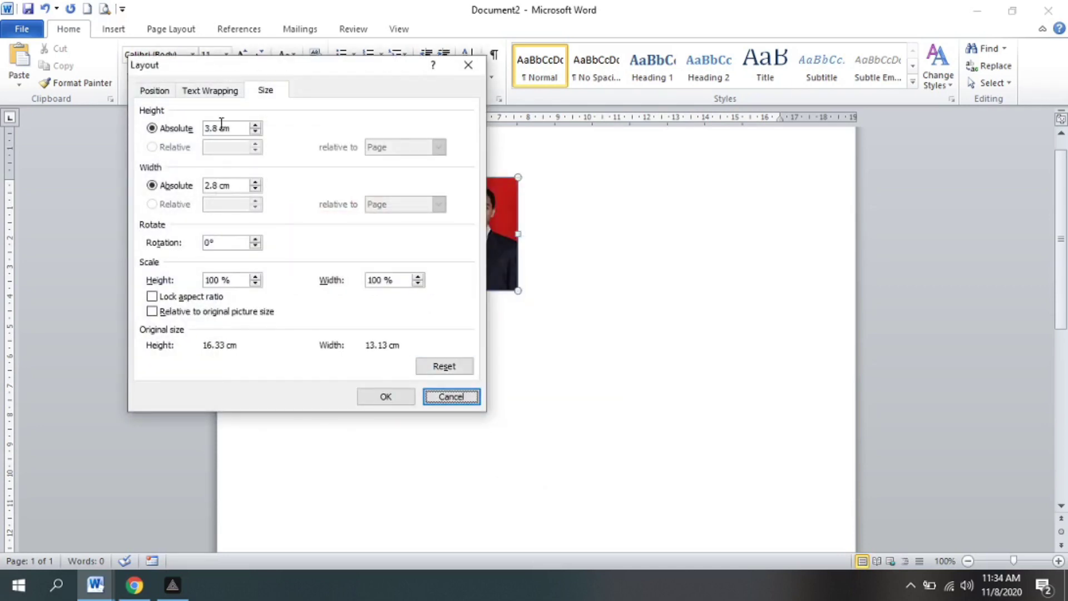
{"action": "double_click", "coordinate": [219, 128]}
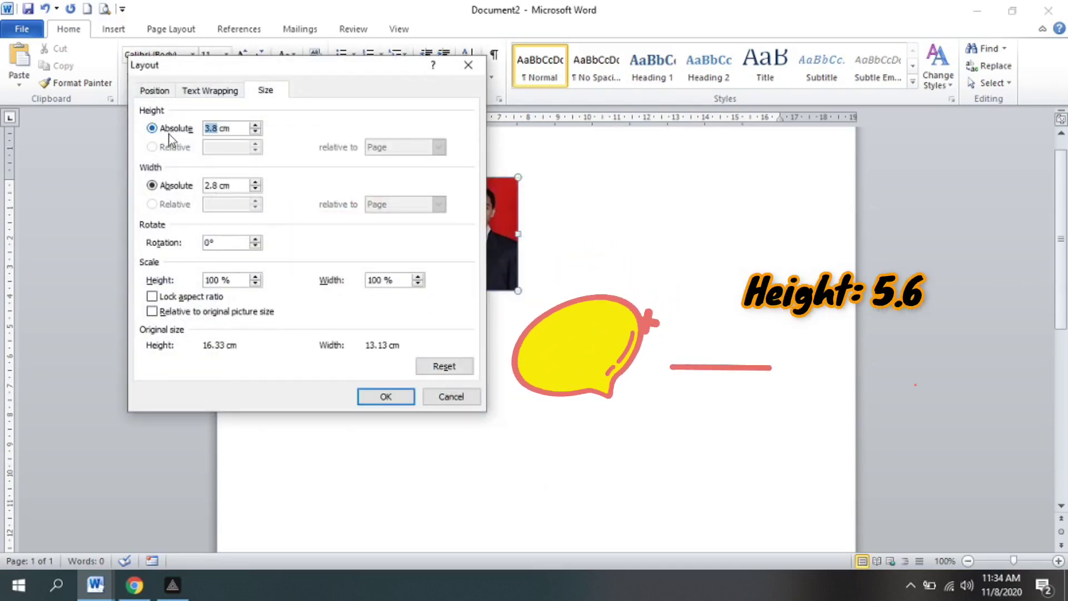
{"action": "type", "text": "5"}
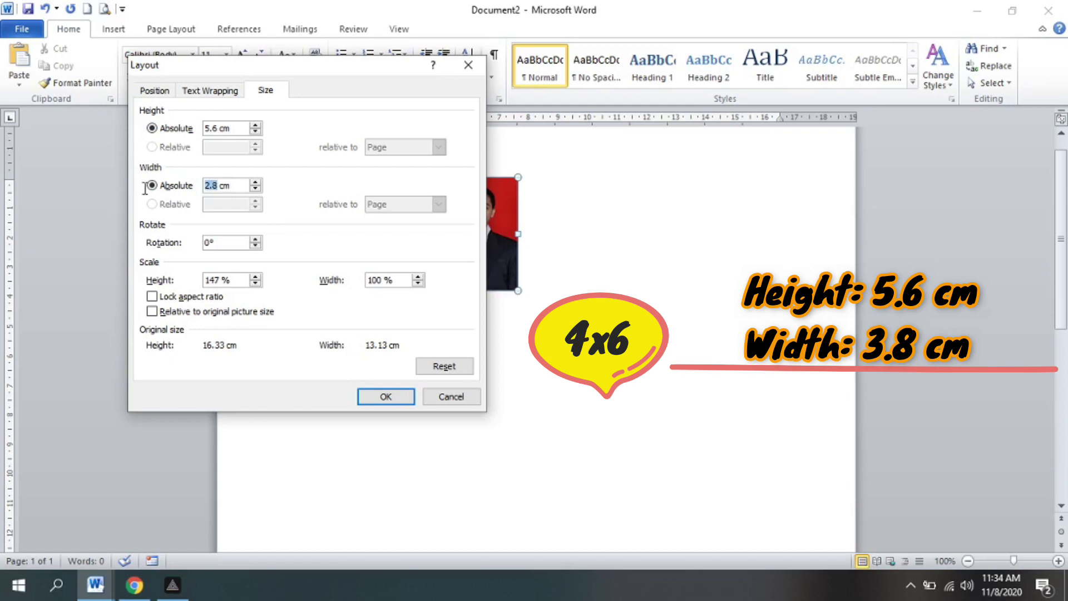
{"action": "type", "text": "3."}
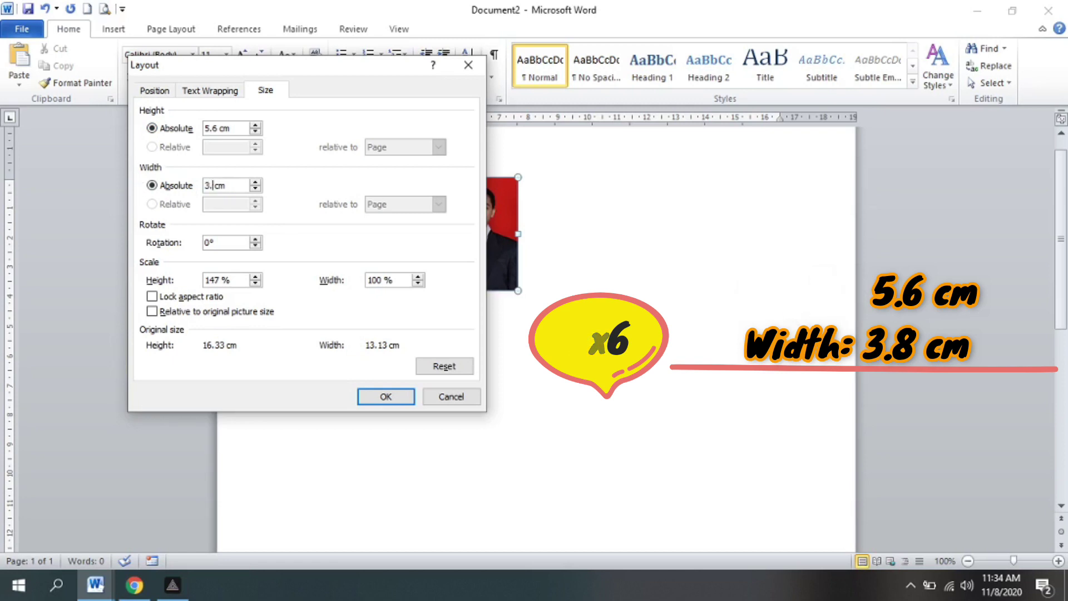
{"action": "type", "text": "8"}
{"action": "left_click", "coordinate": [383, 397]}
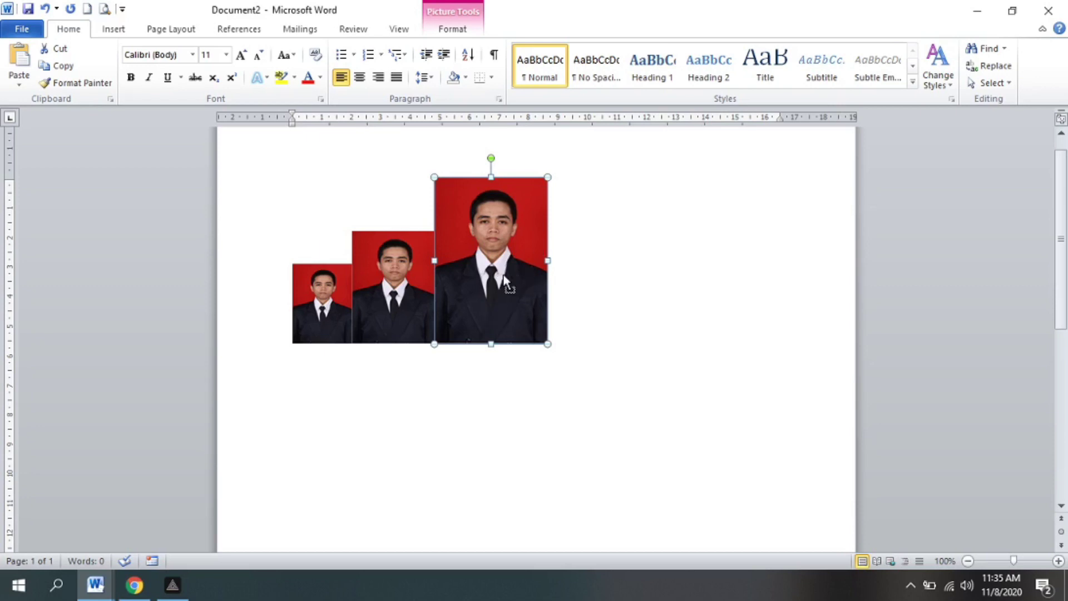
- Ctrl-drag a copy of the third photo and size it 8.9 cm high by 5.6 cm wide
{"action": "left_click_drag", "start_coordinate": [502, 275], "coordinate": [502, 275]}
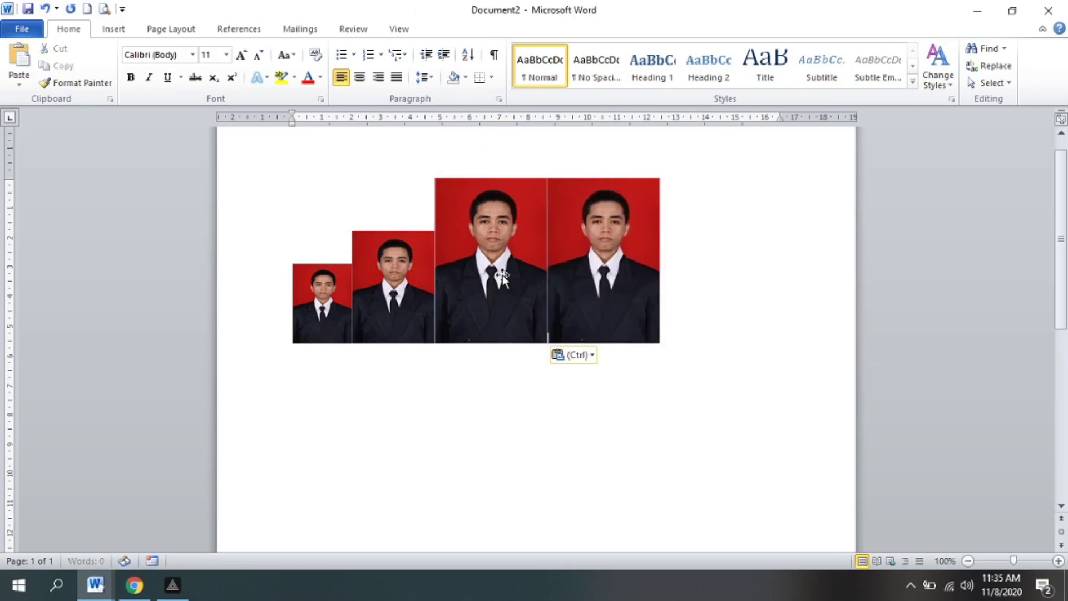
{"action": "left_click", "coordinate": [616, 278]}
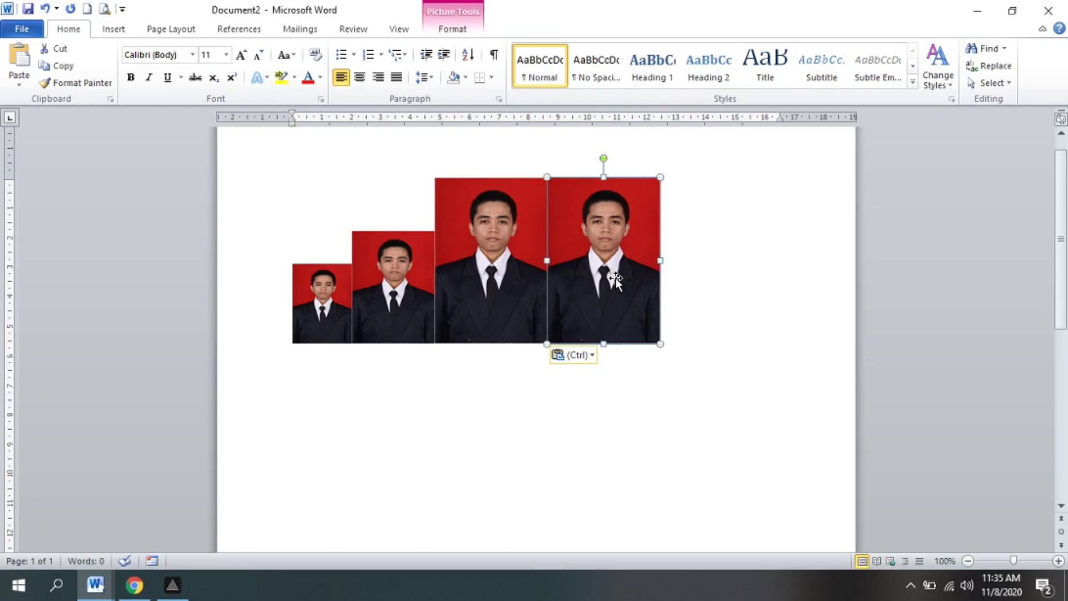
{"action": "right_click", "coordinate": [611, 243]}
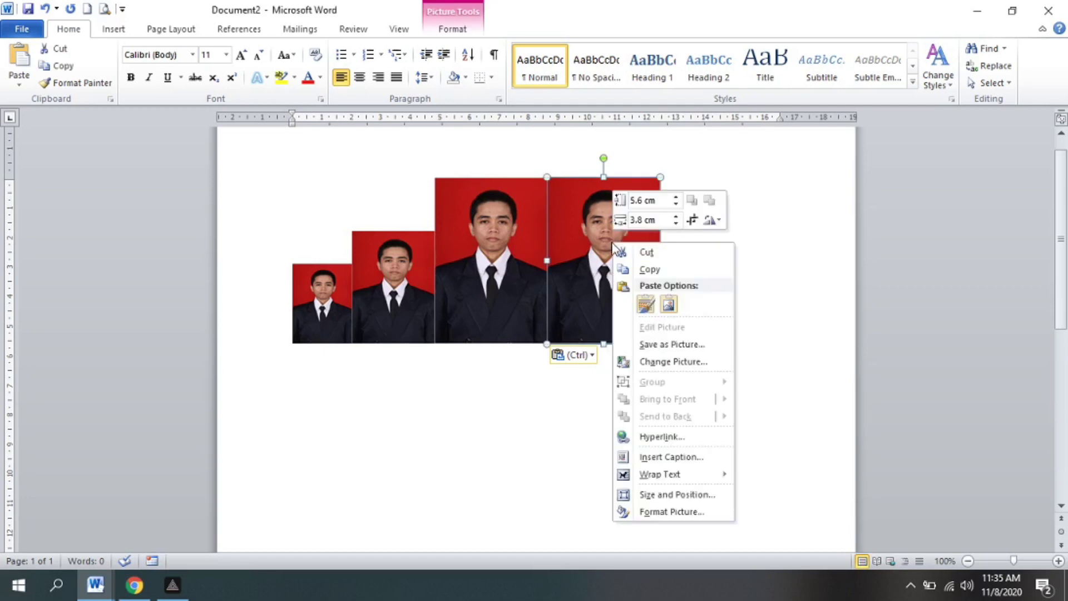
{"action": "left_click", "coordinate": [688, 498]}
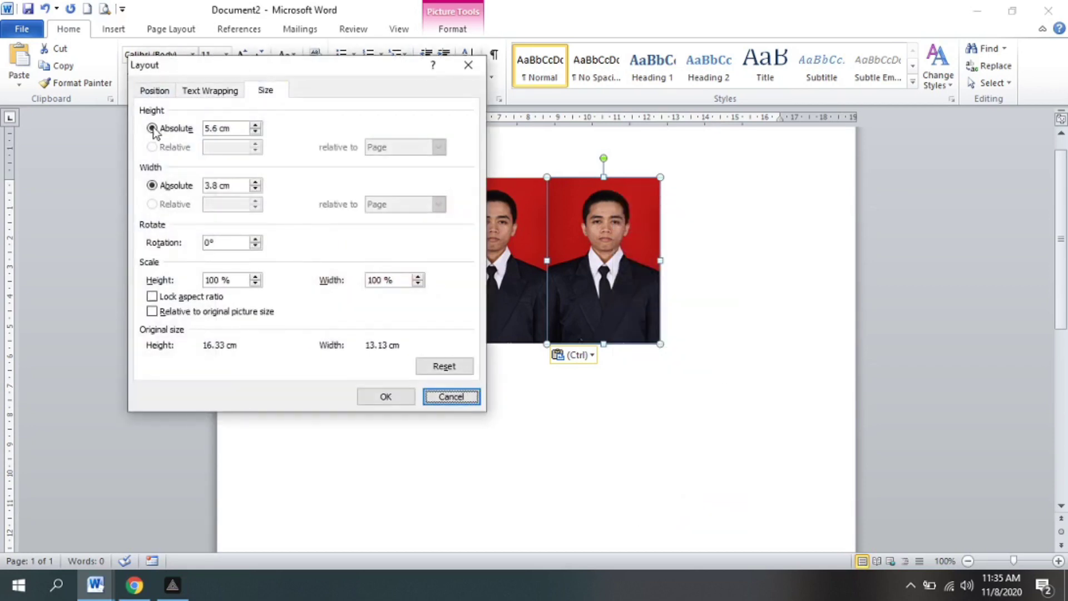
{"action": "double_click", "coordinate": [215, 128]}
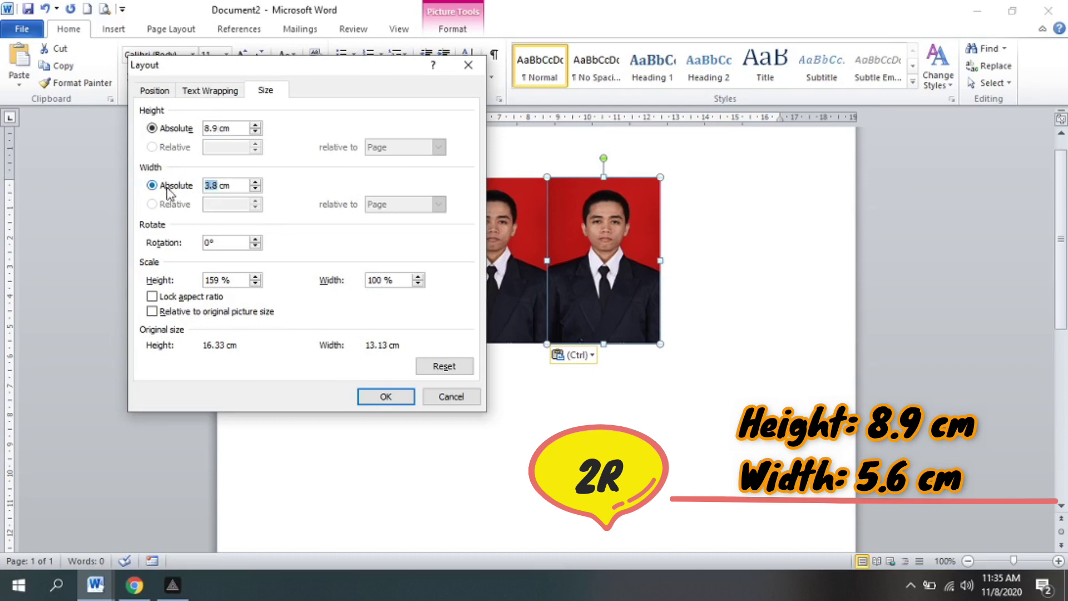
{"action": "type", "text": ".6"}
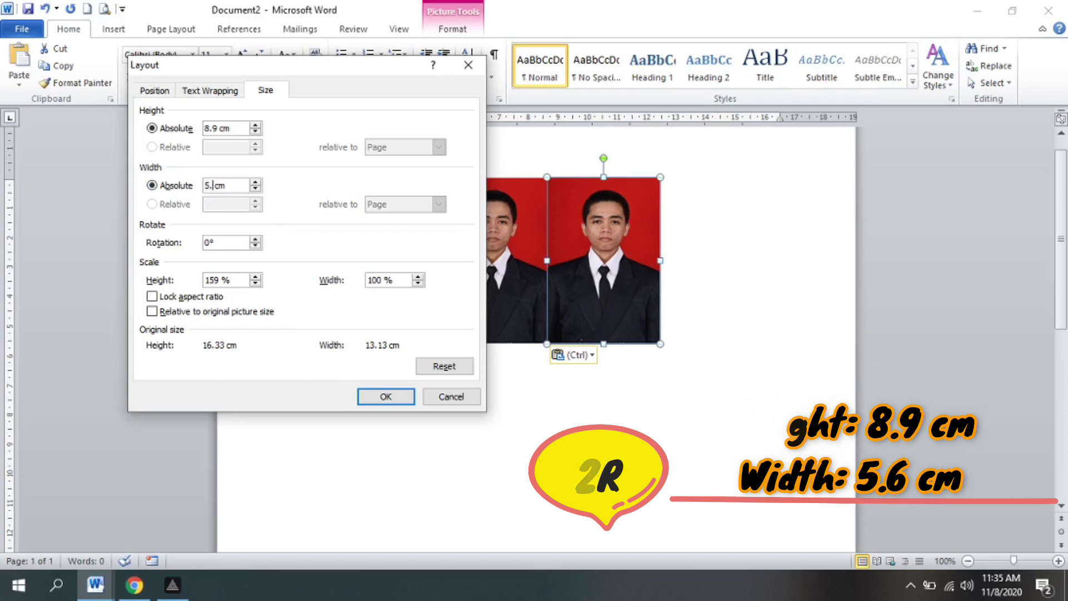
{"action": "left_click", "coordinate": [407, 396]}
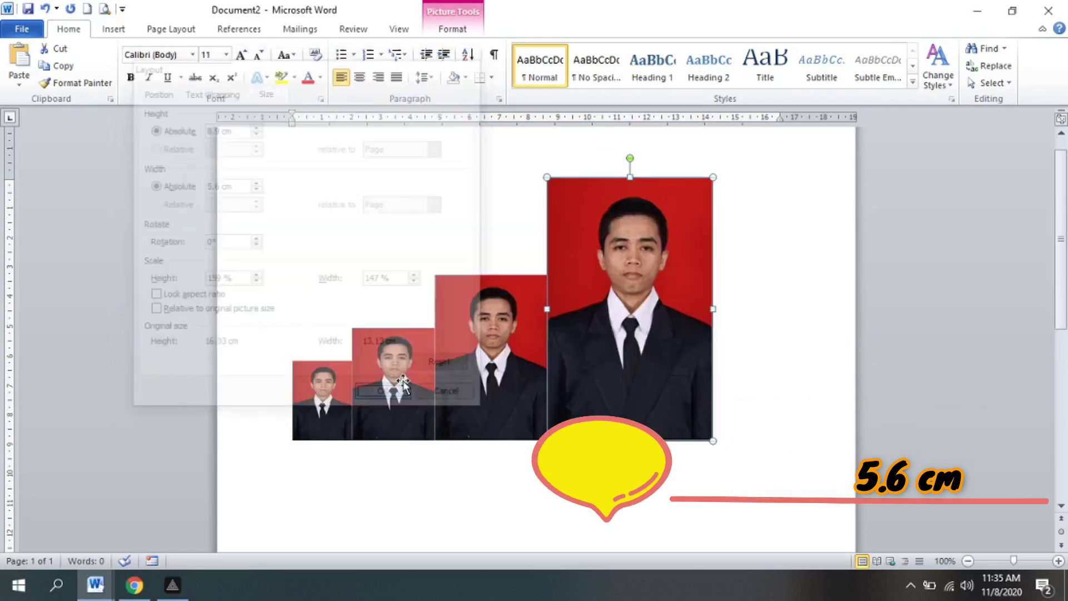
- Select the 2x3, 3x4 and 4x6 photos in turn
{"action": "left_click", "coordinate": [323, 395]}
{"action": "left_click", "coordinate": [409, 391]}
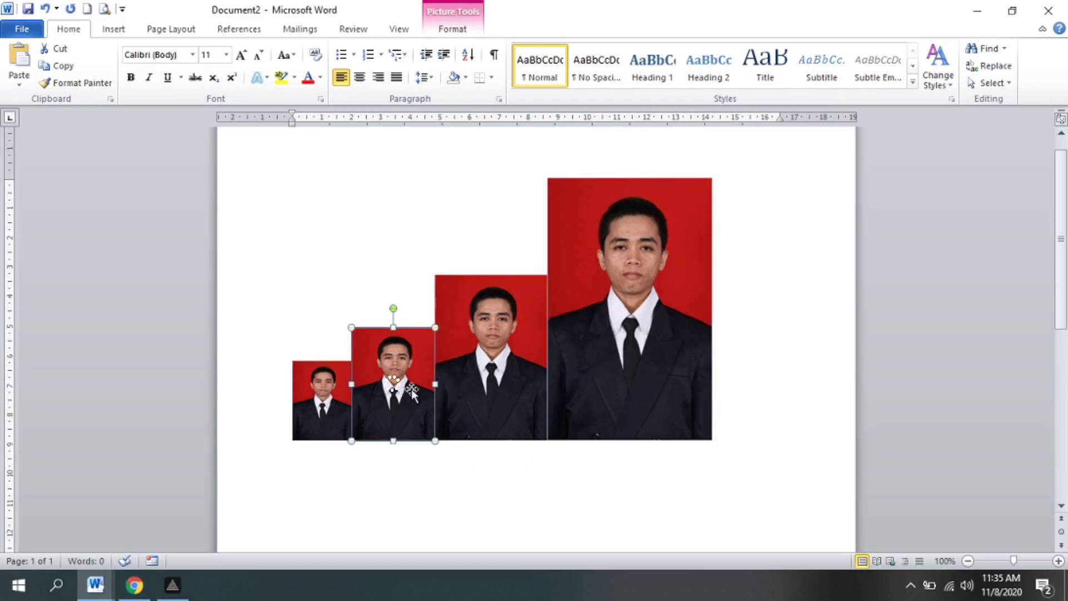
{"action": "left_click", "coordinate": [477, 368]}
- Select the largest photo and open the Margins preset list on the Page Layout tab
{"action": "left_click", "coordinate": [597, 332]}
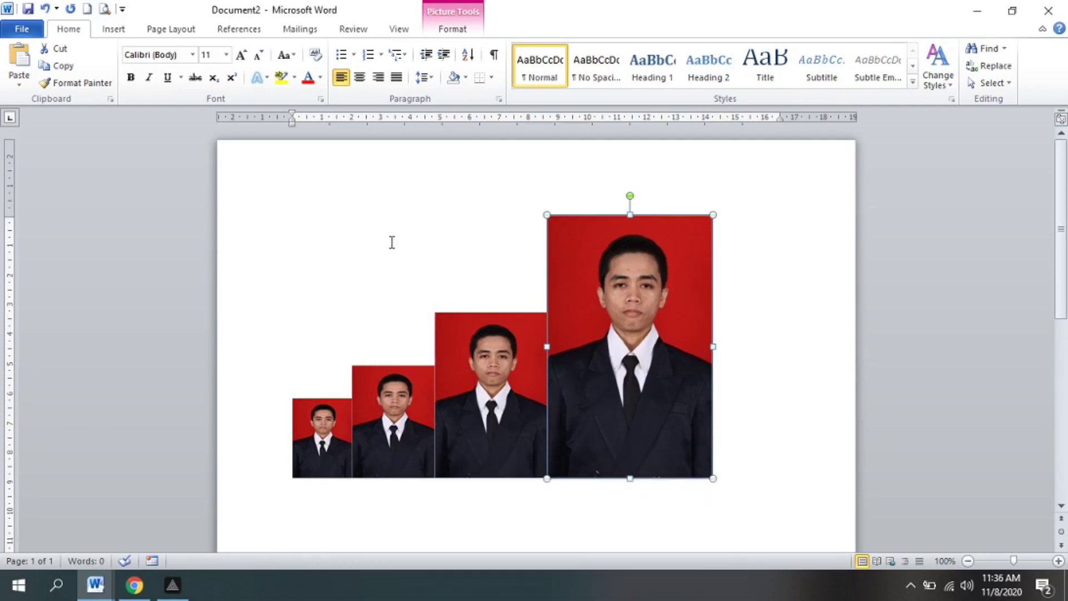
{"action": "left_click", "coordinate": [162, 31]}
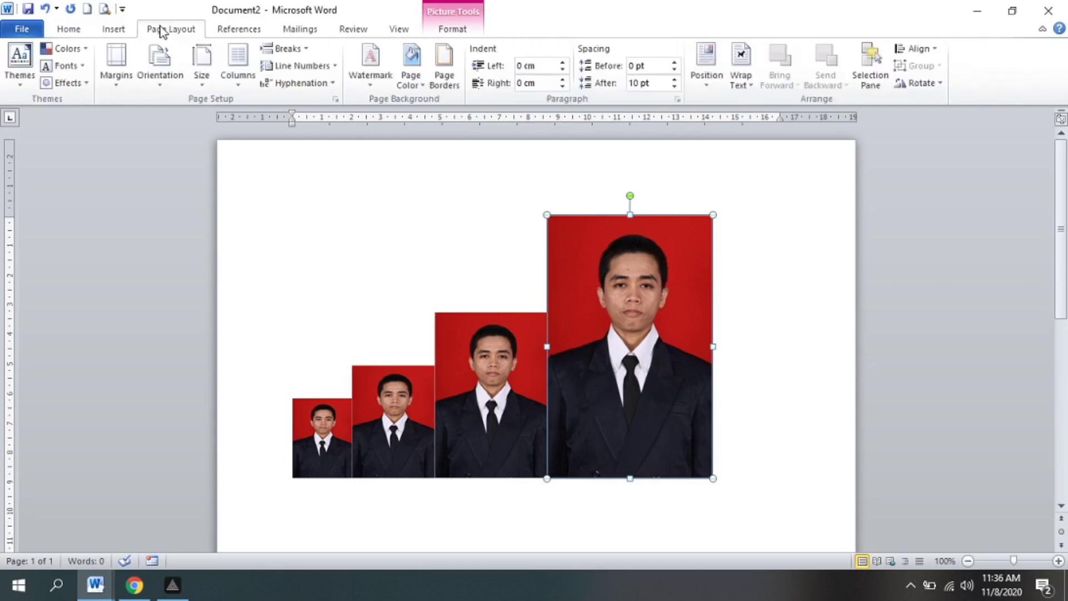
{"action": "left_click", "coordinate": [118, 86]}
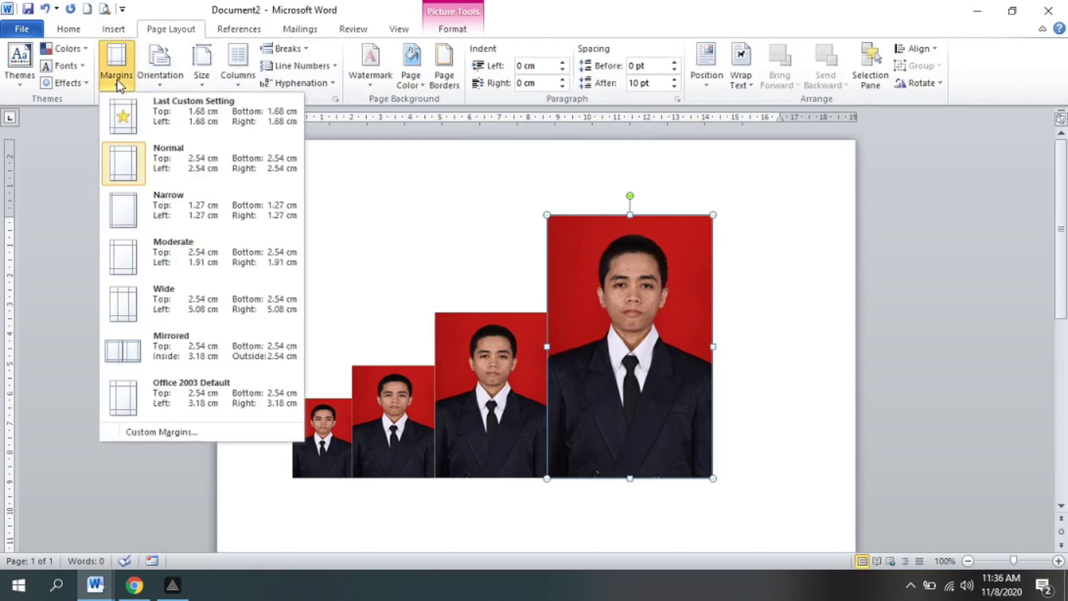
- Enter custom page margins, including a 1.68 cm left margin
{"action": "left_click", "coordinate": [142, 433]}
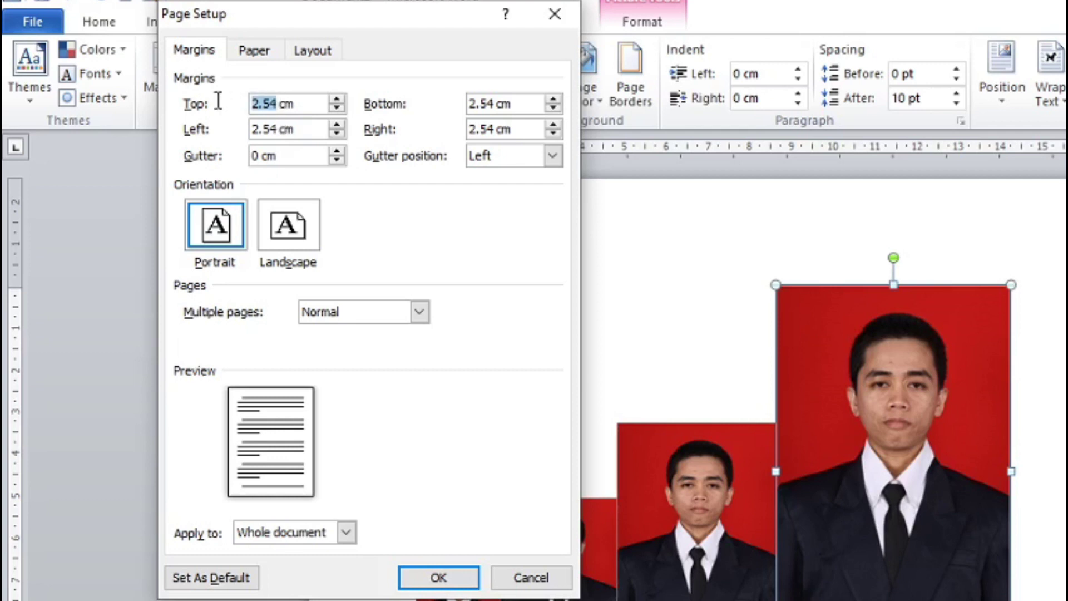
{"action": "type", "text": "1"}
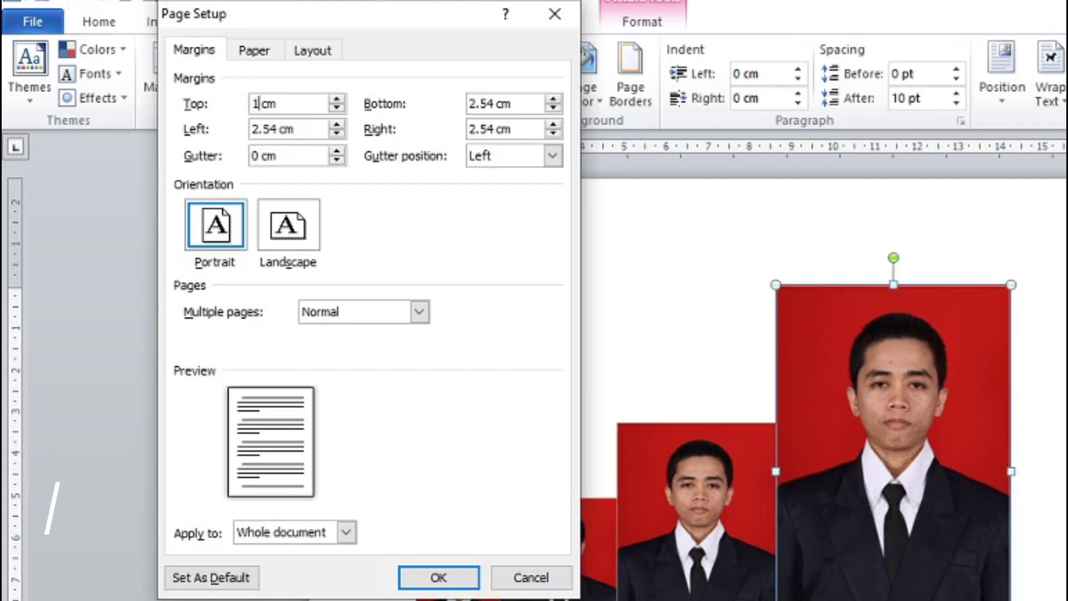
{"action": "type", "text": ".68"}
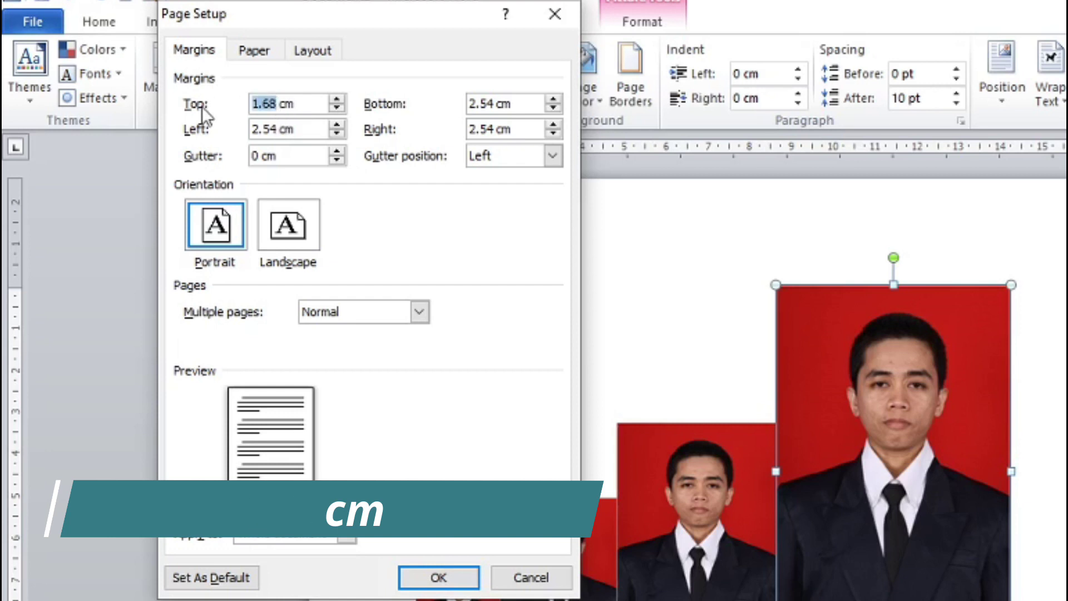
{"action": "left_click", "coordinate": [279, 127]}
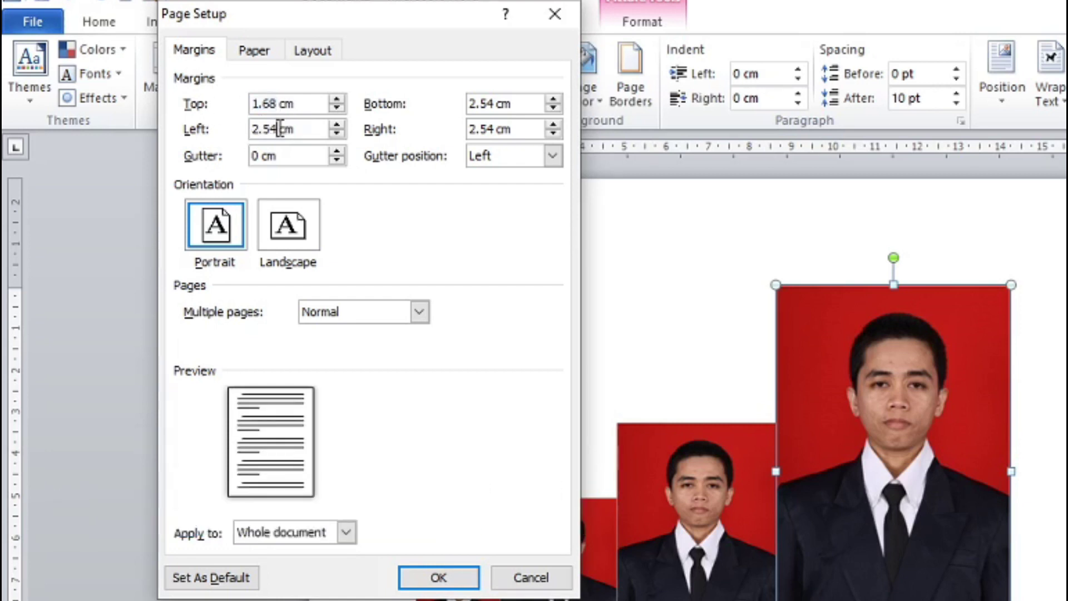
{"action": "type", "text": "1.68"}
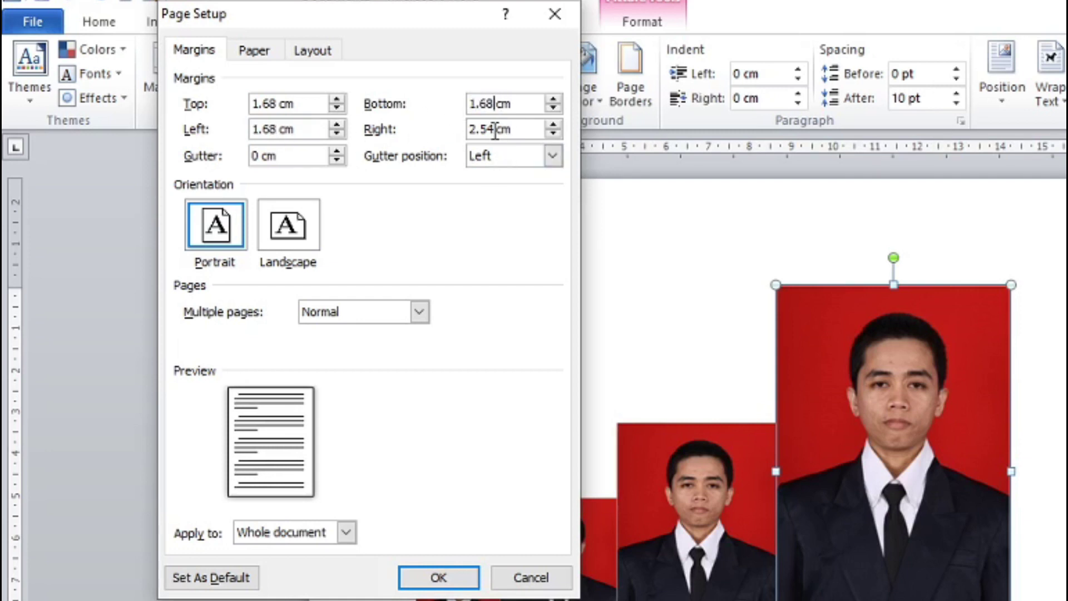
- Set the paper to a custom 21.5 × 33 cm size and confirm
{"action": "left_click", "coordinate": [254, 50]}
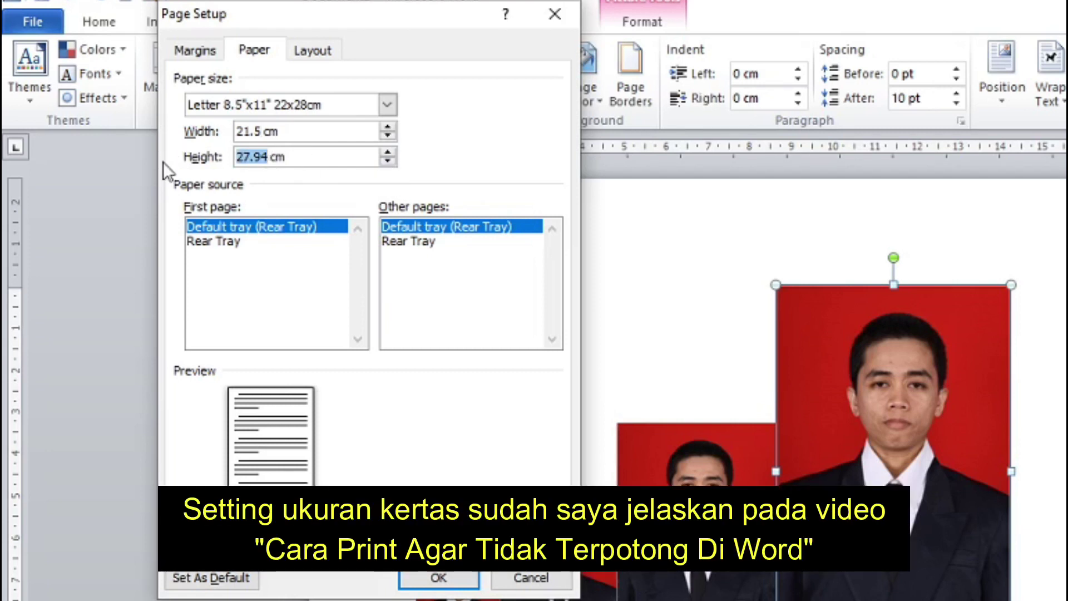
{"action": "type", "text": "33"}
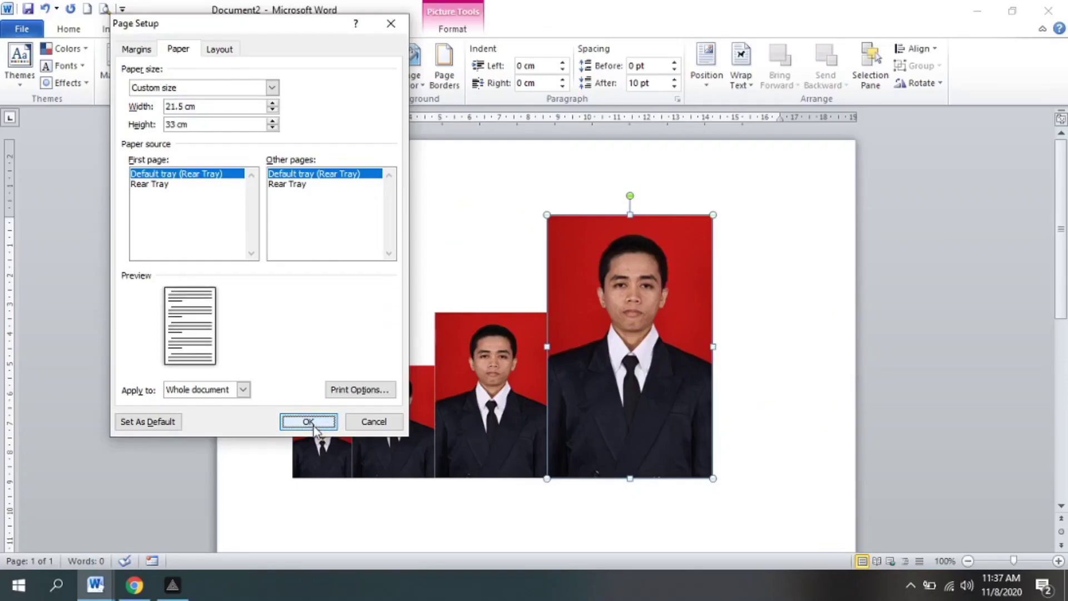
{"action": "left_click", "coordinate": [312, 423]}
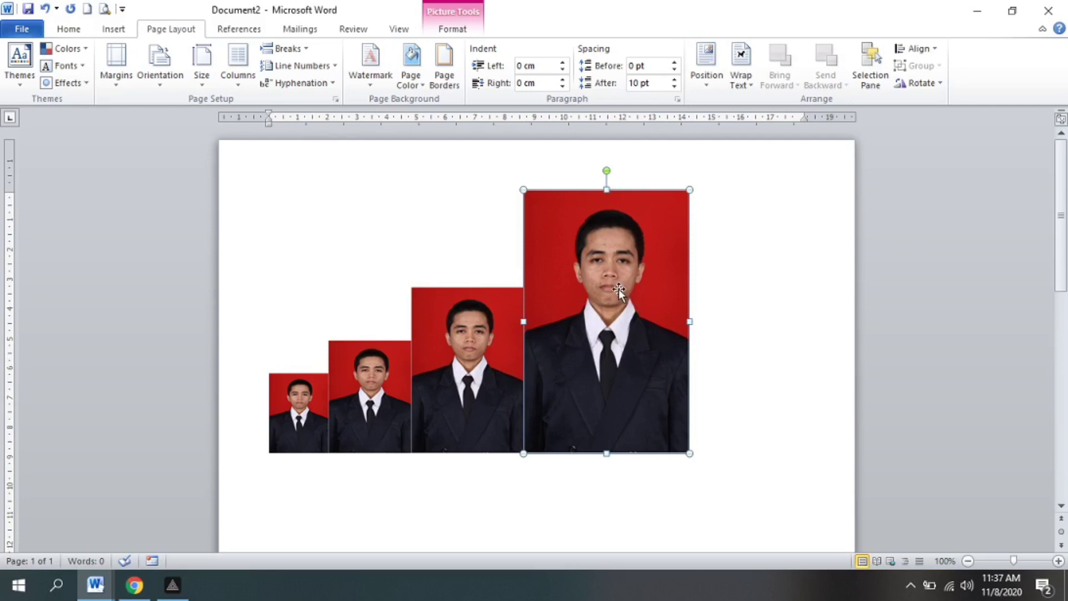
- Set the largest photo's text wrapping to In Front of Text
{"action": "left_click_drag", "start_coordinate": [637, 292], "coordinate": [726, 299]}
{"action": "left_click_drag", "start_coordinate": [578, 303], "coordinate": [606, 292]}
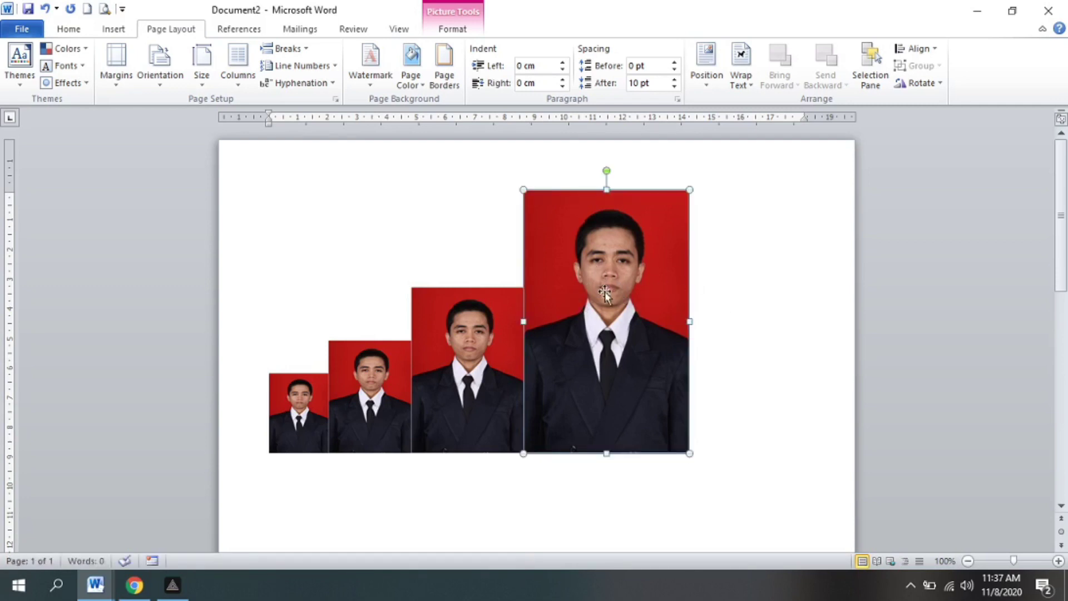
{"action": "right_click", "coordinate": [636, 282]}
{"action": "mouse_move", "coordinate": [682, 512]}
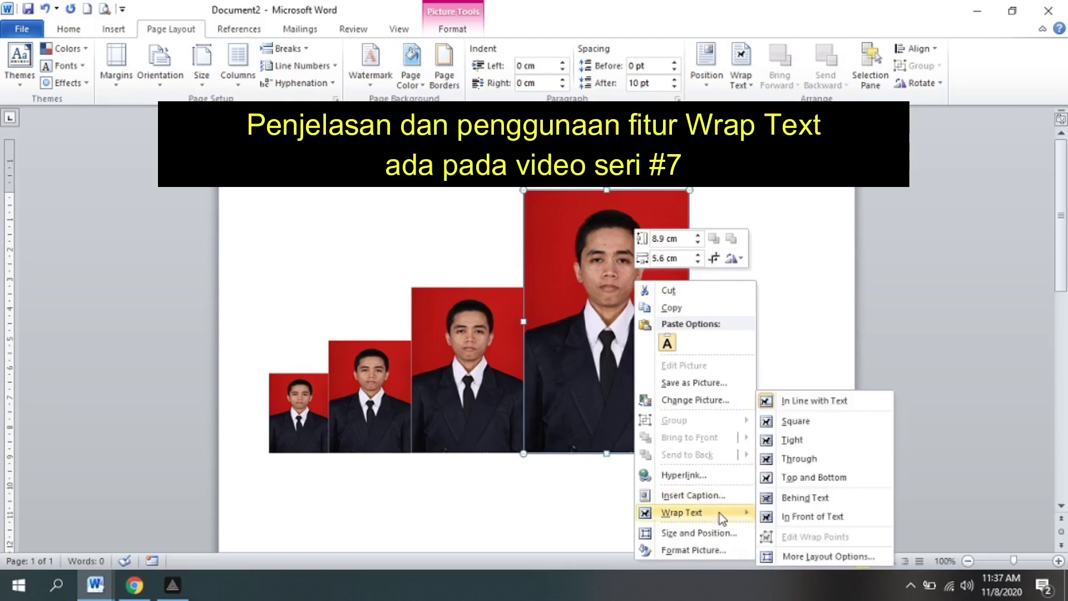
{"action": "left_click", "coordinate": [825, 517]}
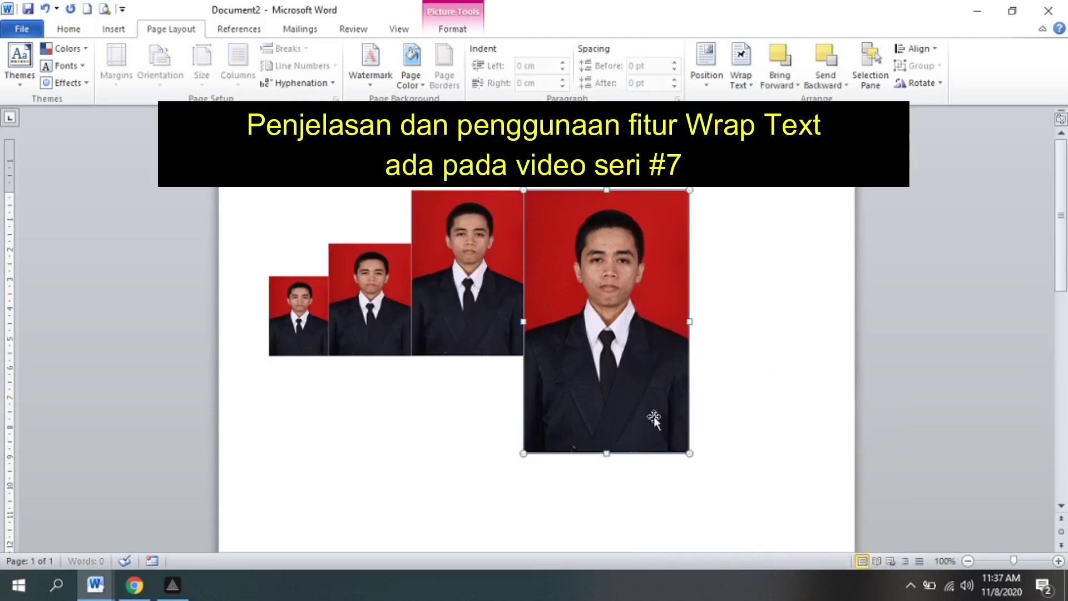
- Set the third, second and smallest photos to Behind Text wrapping
{"action": "right_click", "coordinate": [490, 280]}
{"action": "mouse_move", "coordinate": [538, 507]}
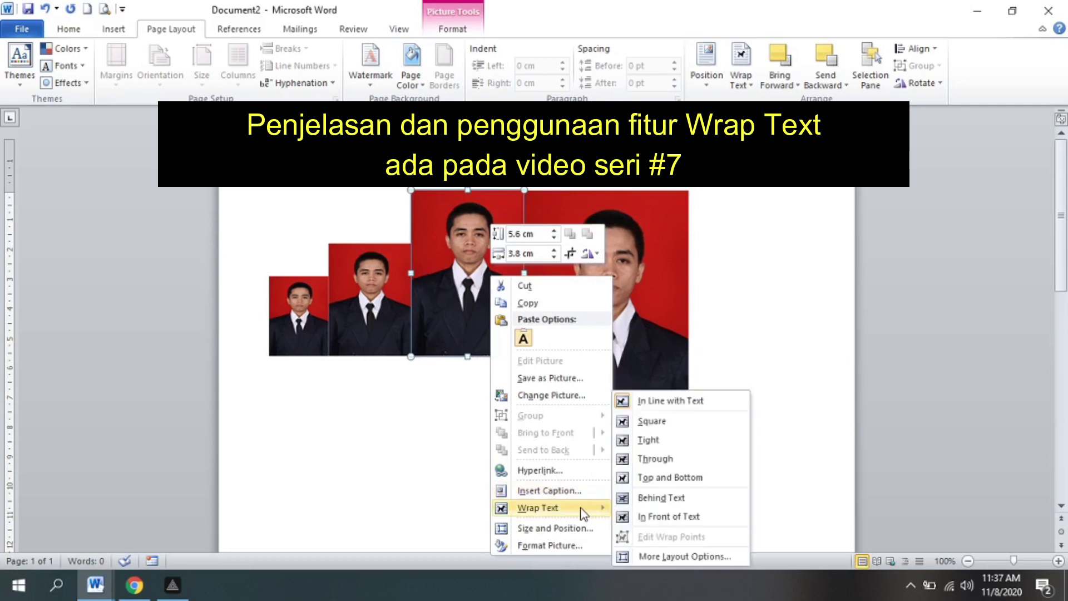
{"action": "left_click", "coordinate": [651, 498]}
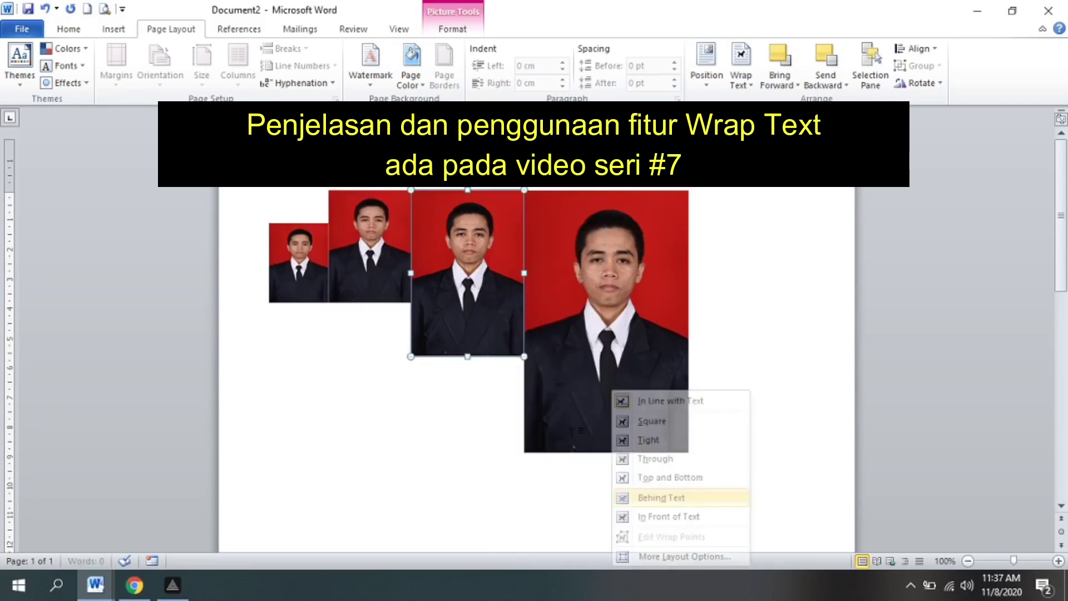
{"action": "right_click", "coordinate": [362, 250]}
{"action": "left_click", "coordinate": [529, 498]}
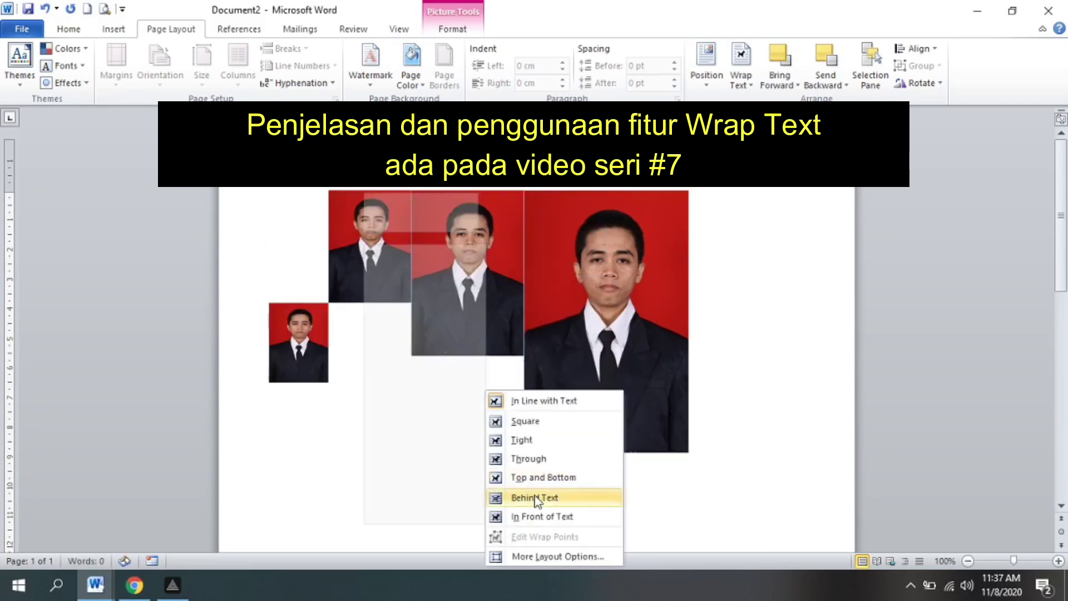
{"action": "right_click", "coordinate": [307, 246]}
{"action": "mouse_move", "coordinate": [354, 475]}
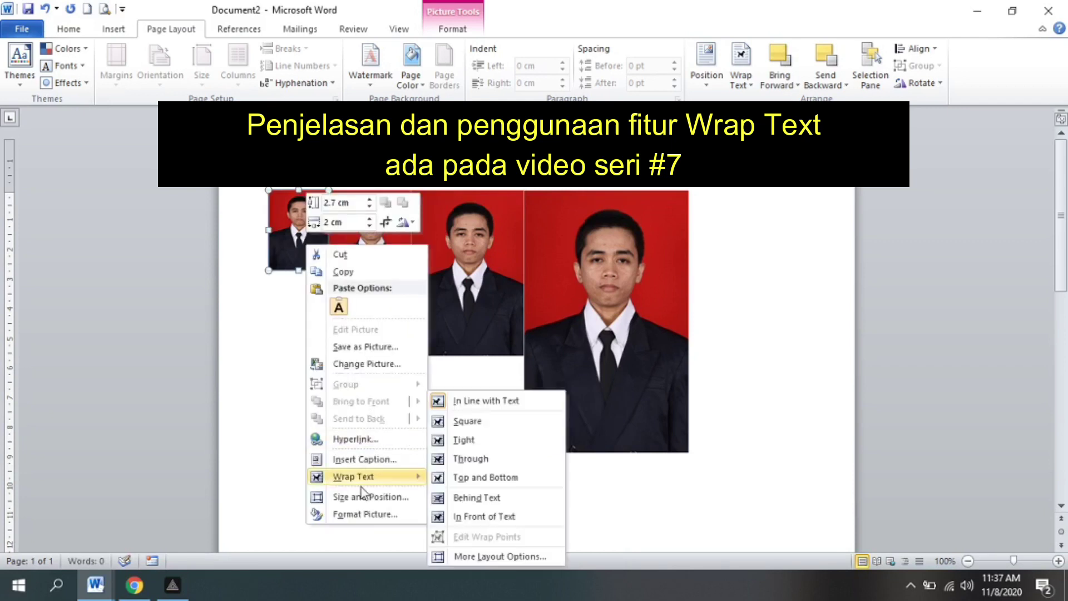
{"action": "left_click", "coordinate": [478, 498]}
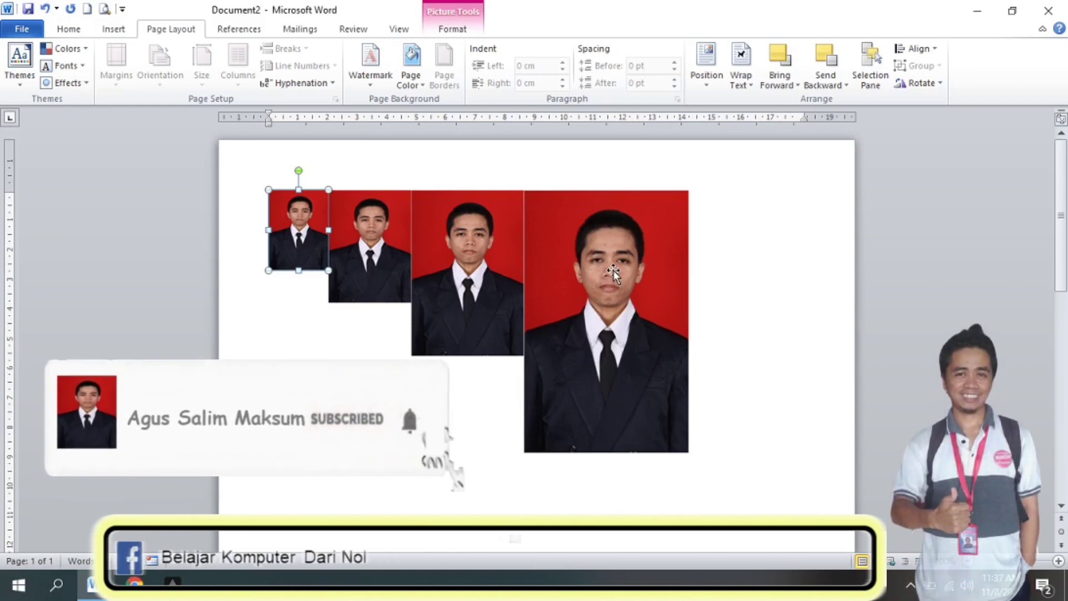
- Spread the four photos apart left to right, smallest to largest
{"action": "left_click_drag", "start_coordinate": [613, 271], "coordinate": [721, 271]}
{"action": "left_click_drag", "start_coordinate": [482, 255], "coordinate": [569, 255]}
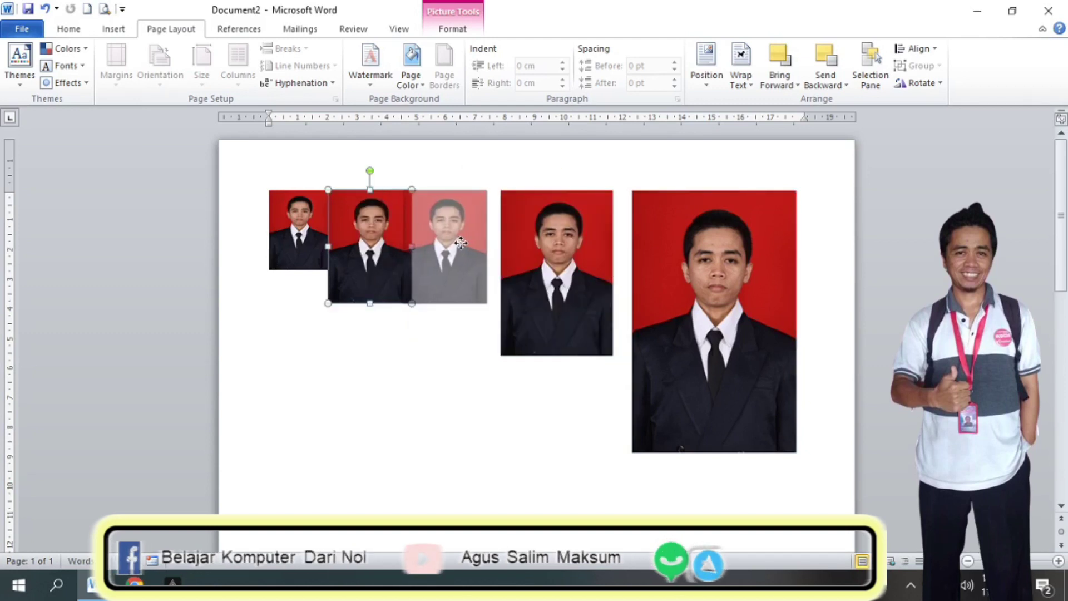
{"action": "left_click_drag", "start_coordinate": [386, 242], "coordinate": [462, 243]}
{"action": "left_click_drag", "start_coordinate": [294, 229], "coordinate": [327, 230]}
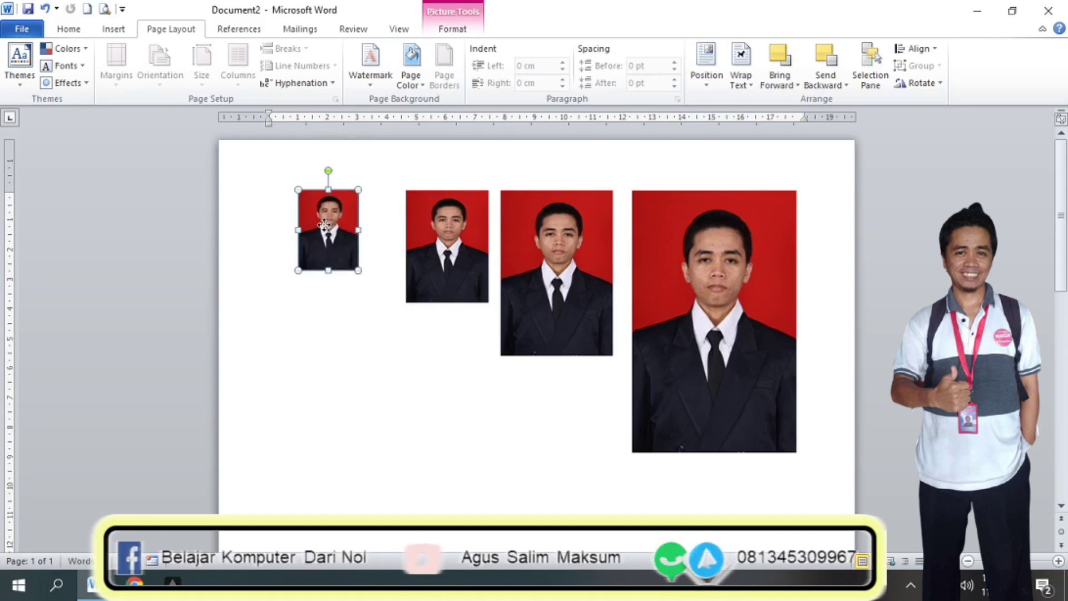
{"action": "mouse_move", "coordinate": [424, 226]}
{"action": "left_mouse_down"}
{"action": "mouse_move", "coordinate": [388, 227]}
{"action": "mouse_move", "coordinate": [450, 227]}
{"action": "left_mouse_up"}
{"action": "left_click", "coordinate": [530, 229]}
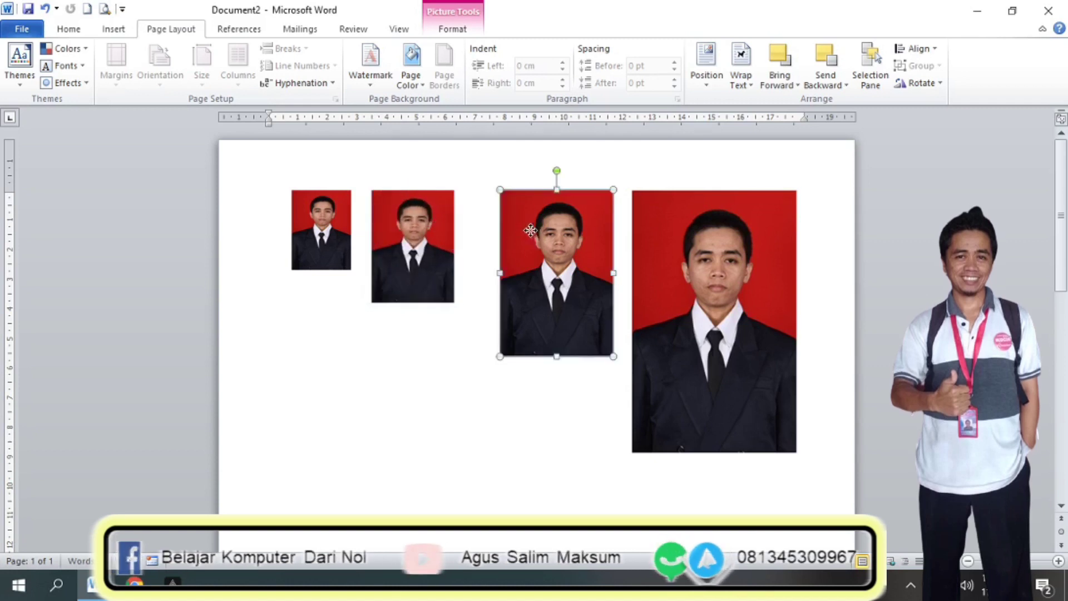
{"action": "left_click_drag", "start_coordinate": [530, 230], "coordinate": [508, 229]}
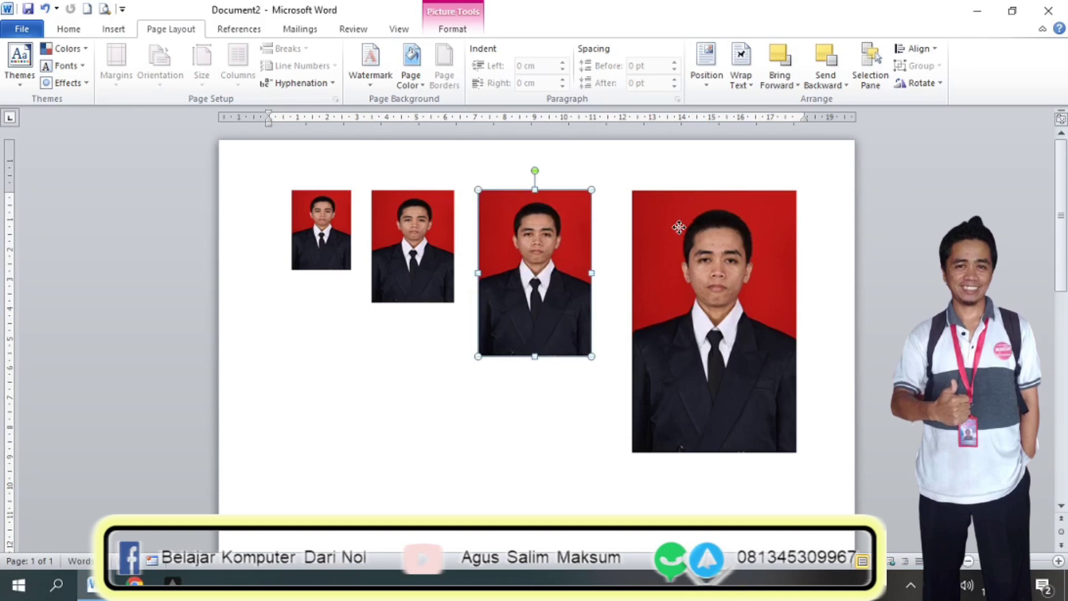
{"action": "left_click_drag", "start_coordinate": [678, 227], "coordinate": [671, 227]}
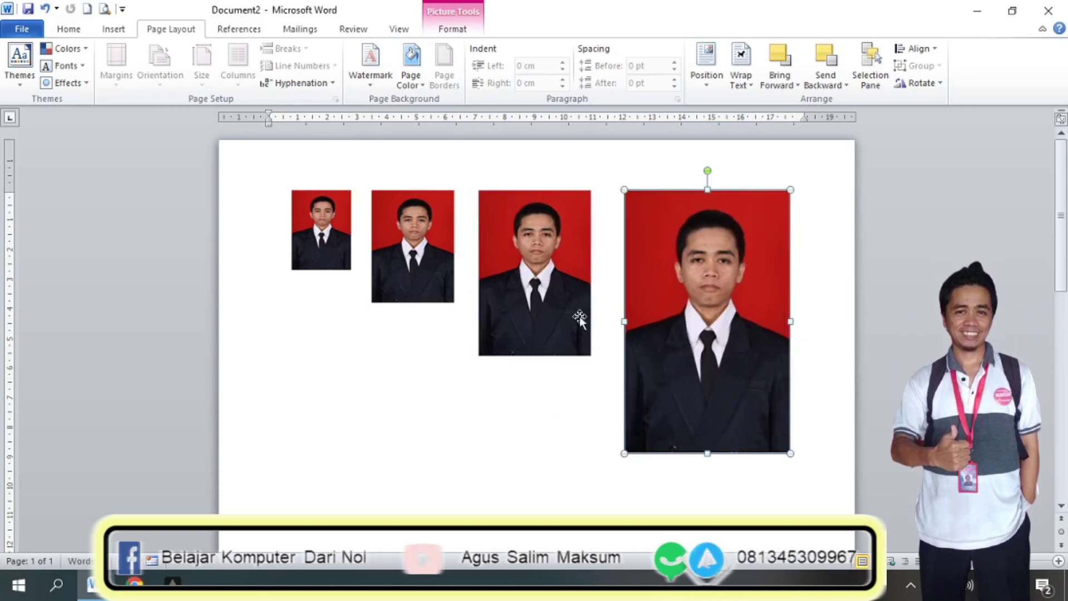
- Lower the third, second and smallest photos to the largest photo's bottom edge
{"action": "left_click", "coordinate": [551, 462]}
{"action": "left_click_drag", "start_coordinate": [555, 334], "coordinate": [558, 388]}
{"action": "left_click_drag", "start_coordinate": [417, 269], "coordinate": [427, 412]}
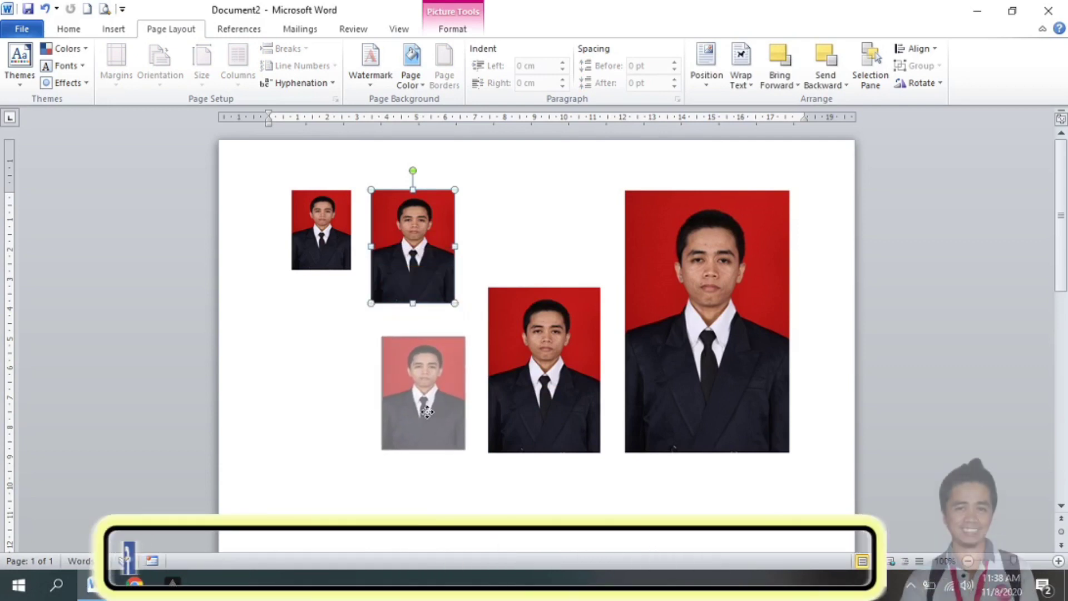
{"action": "left_click_drag", "start_coordinate": [426, 412], "coordinate": [429, 415]}
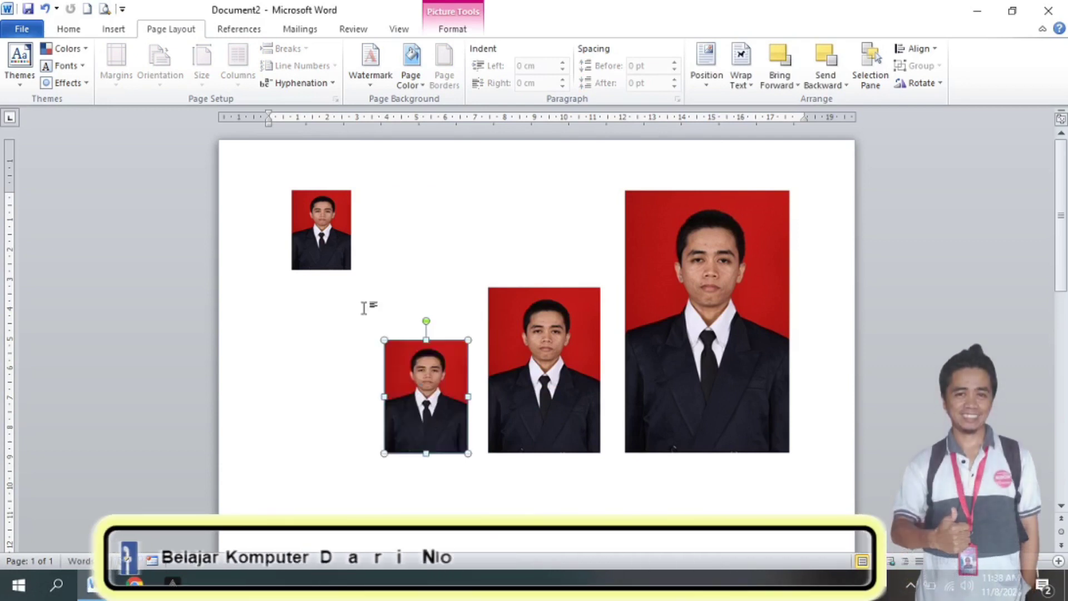
{"action": "left_click_drag", "start_coordinate": [317, 247], "coordinate": [328, 430]}
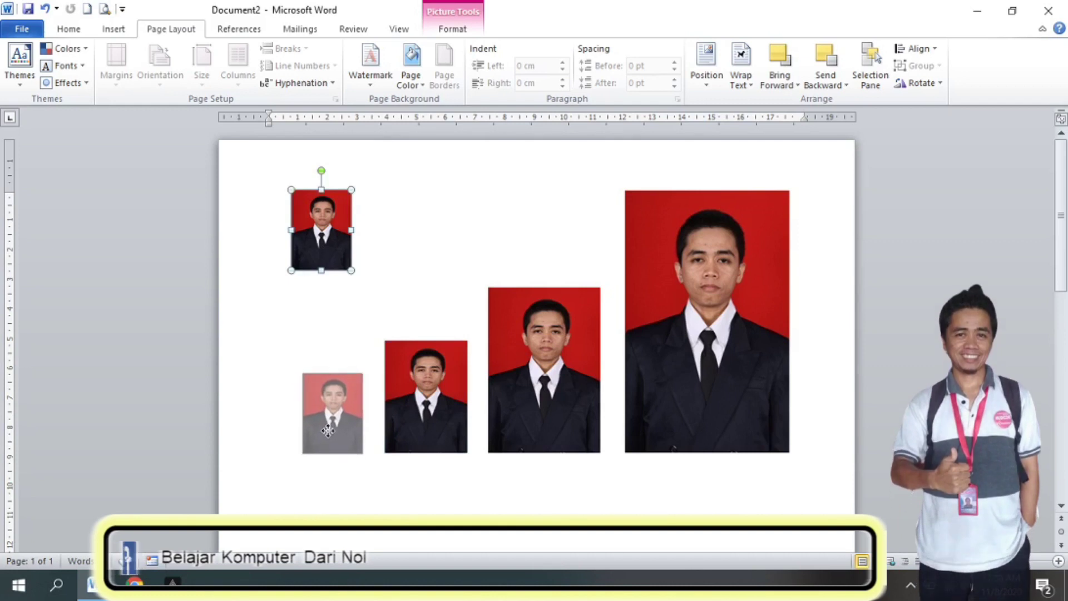
{"action": "left_click_drag", "start_coordinate": [329, 430], "coordinate": [326, 429]}
{"action": "left_click", "coordinate": [393, 289]}
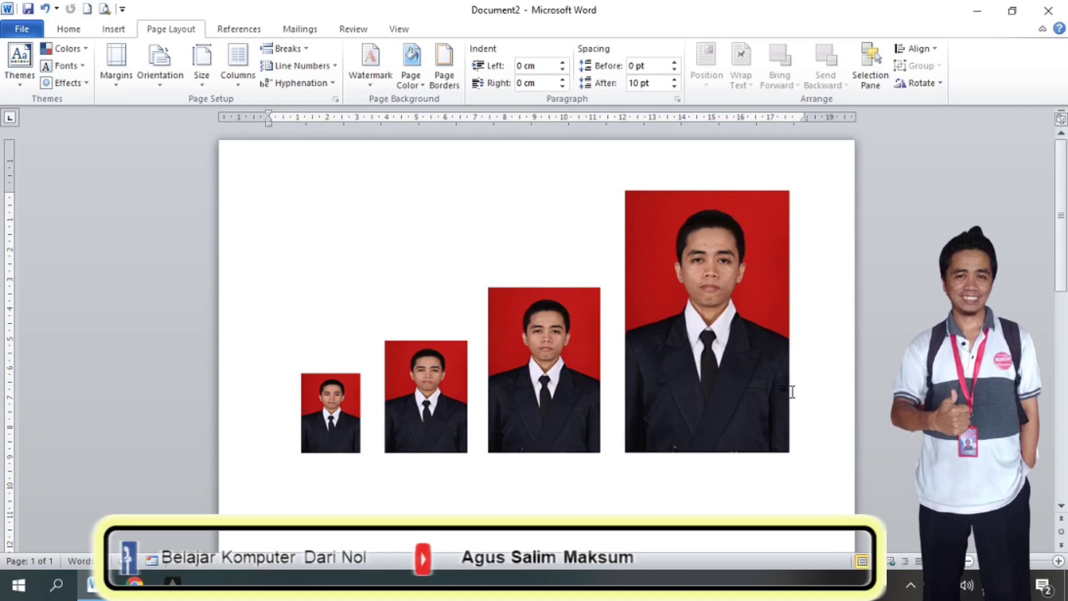
{"action": "mouse_move", "coordinate": [1062, 235]}
{"action": "left_mouse_down"}
{"action": "mouse_move", "coordinate": [1062, 278]}
{"action": "mouse_move", "coordinate": [1062, 251]}
{"action": "left_mouse_up"}
- Select all four photos together
{"action": "left_click", "coordinate": [721, 277]}
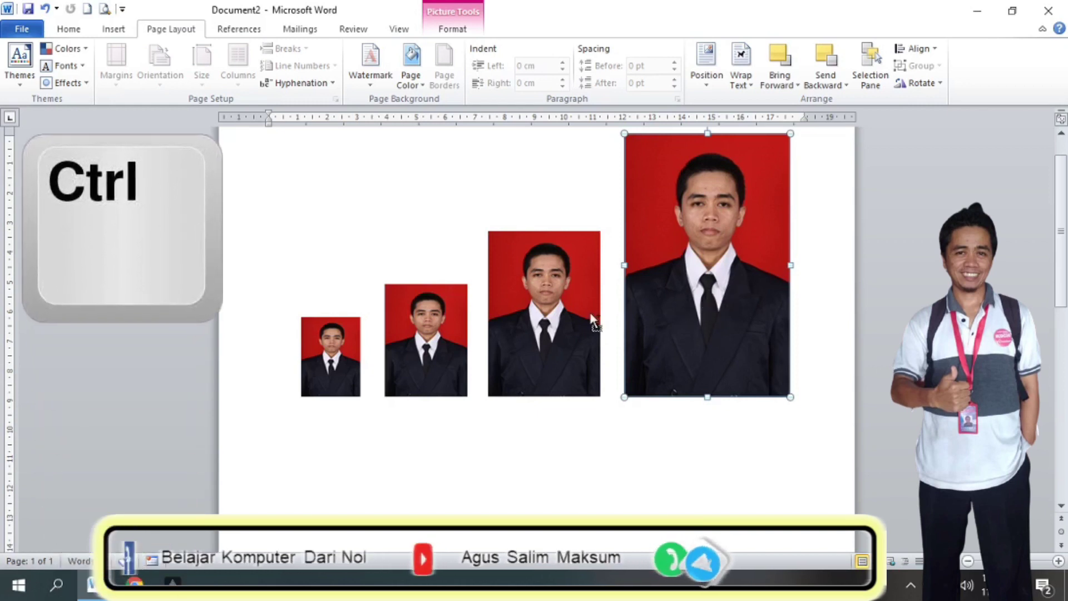
{"action": "left_click", "coordinate": [570, 310], "text": "ctrl"}
{"action": "left_click", "coordinate": [422, 343], "text": "ctrl"}
{"action": "left_click", "coordinate": [314, 358], "text": "ctrl"}
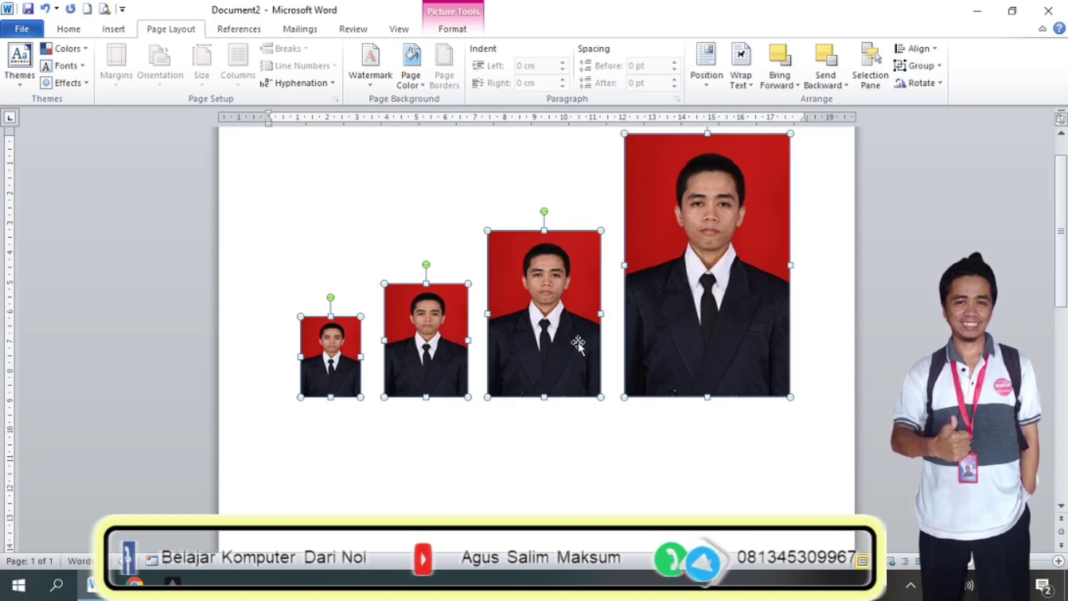
- Paste a copy of the photos and drag it beneath the original row
{"action": "scroll", "coordinate": [579, 343], "scroll_direction": "down", "scroll_amount": 3}
{"action": "key", "text": "ctrl+v"}
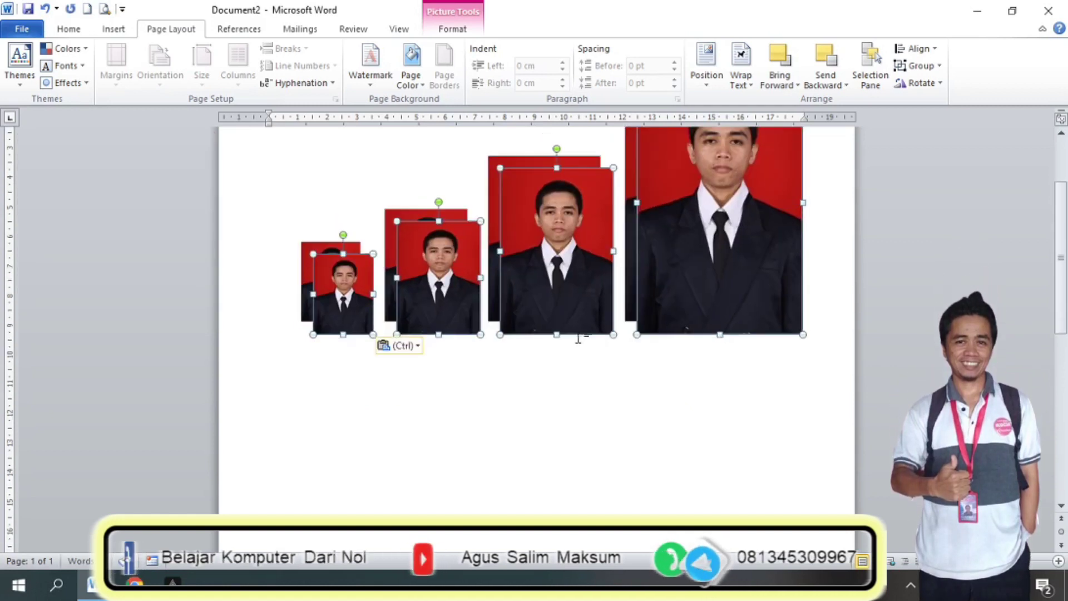
{"action": "left_click_drag", "start_coordinate": [561, 271], "coordinate": [551, 536]}
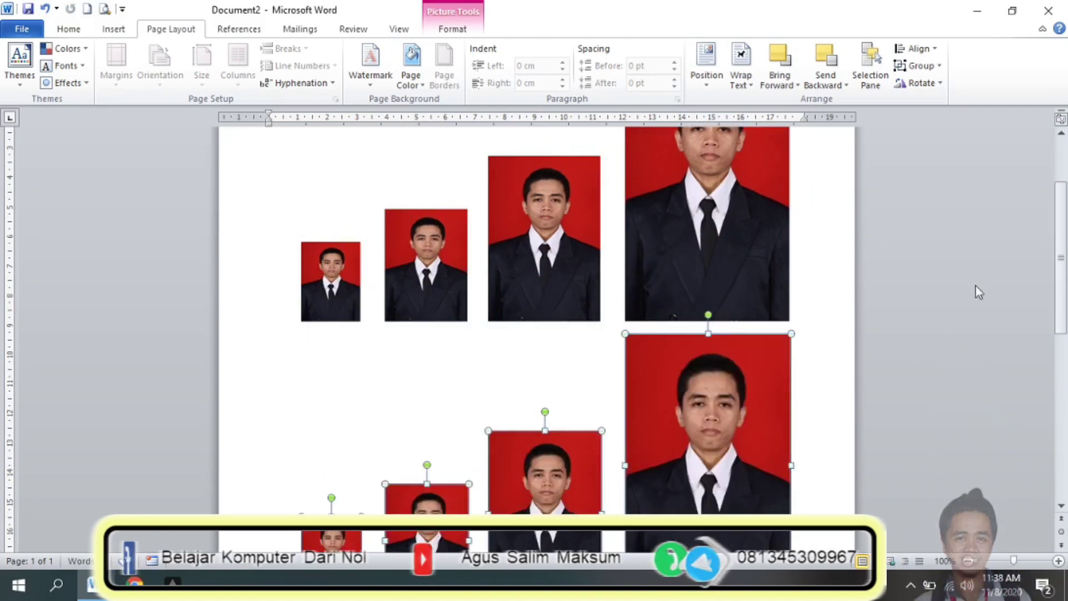
{"action": "scroll", "coordinate": [1063, 272], "scroll_direction": "down", "scroll_amount": 3}
{"action": "key", "text": "ctrl+z"}
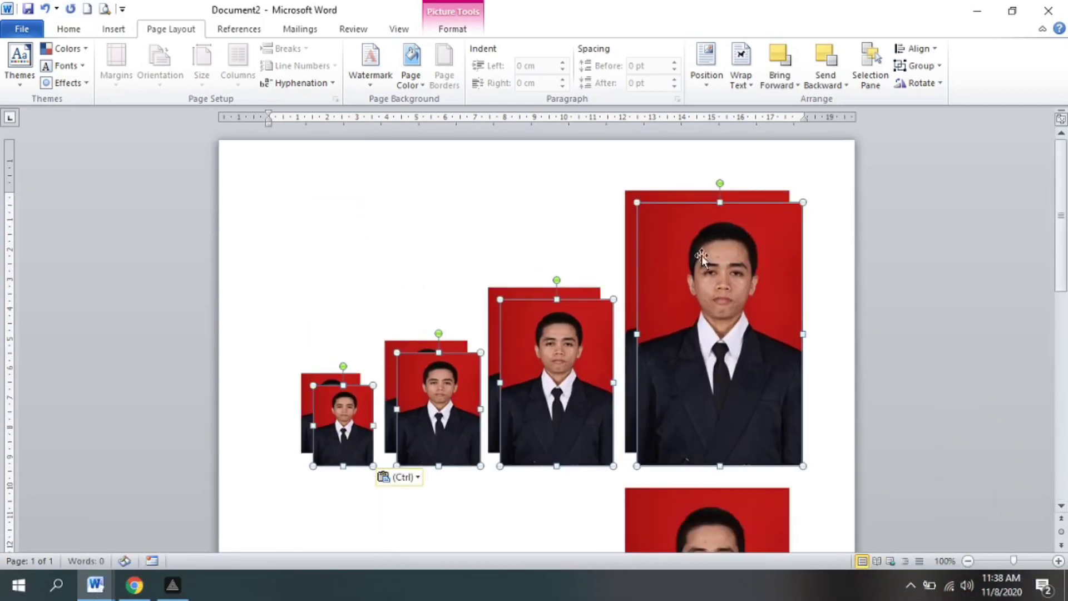
{"action": "left_click_drag", "start_coordinate": [565, 368], "coordinate": [548, 553]}
{"action": "left_click_drag", "start_coordinate": [587, 544], "coordinate": [600, 553]}
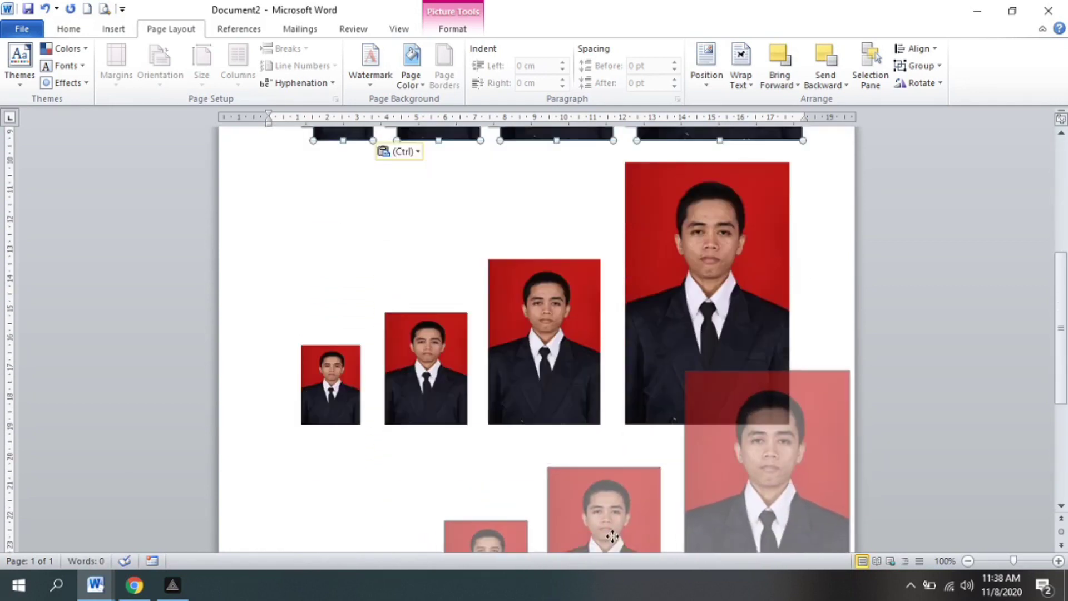
{"action": "left_click_drag", "start_coordinate": [600, 553], "coordinate": [556, 463]}
{"action": "scroll", "coordinate": [787, 311], "scroll_direction": "up", "scroll_amount": 5}
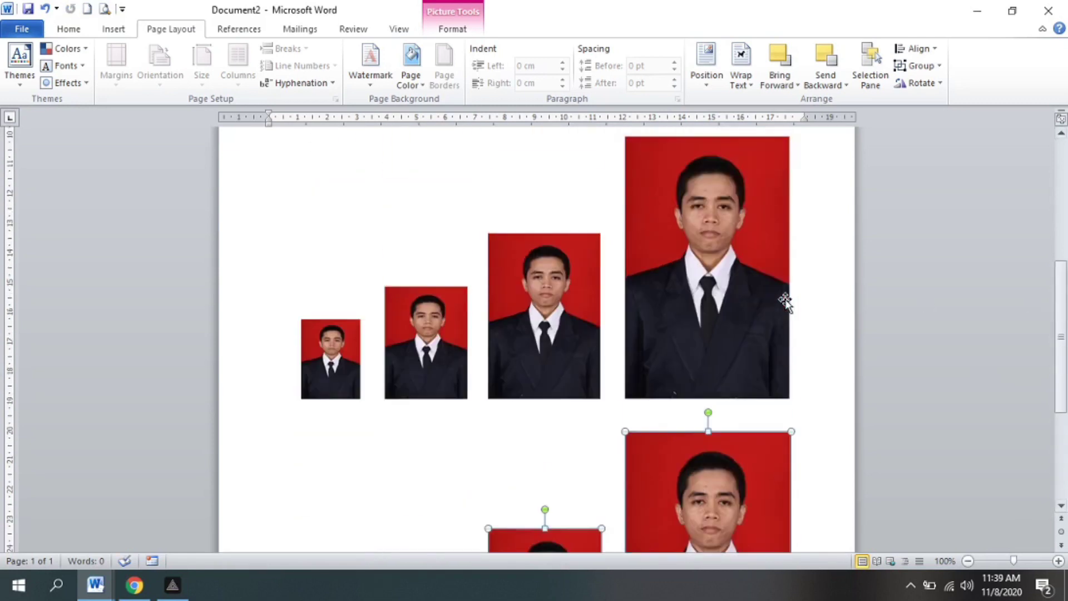
{"action": "left_click", "coordinate": [383, 355]}
{"action": "scroll", "coordinate": [386, 355], "scroll_direction": "up", "scroll_amount": 3}
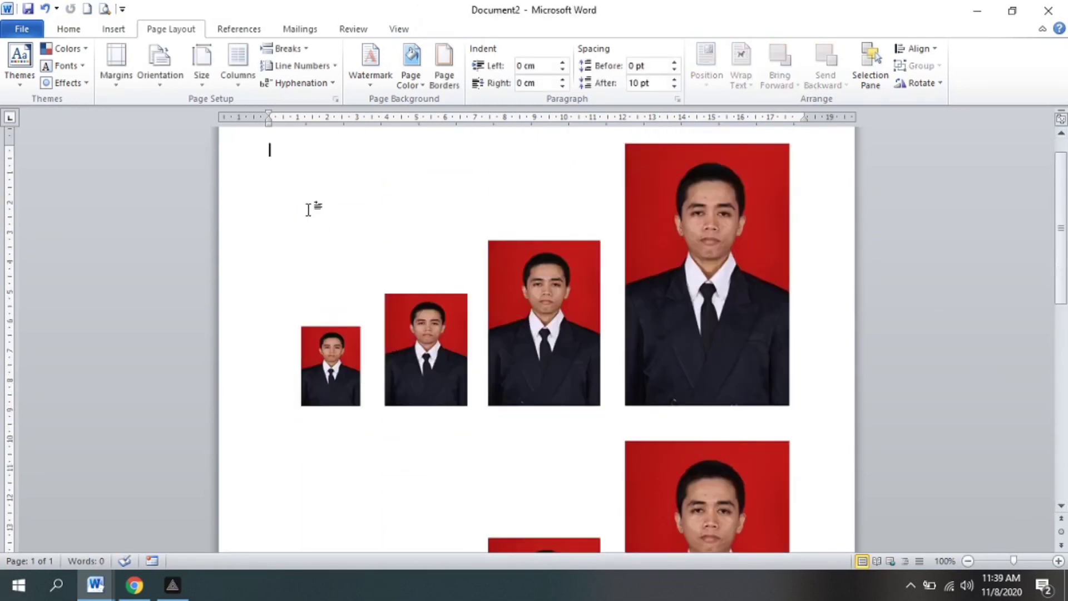
{"action": "scroll", "coordinate": [334, 201], "scroll_direction": "up", "scroll_amount": 2}
{"action": "scroll", "coordinate": [349, 198], "scroll_direction": "down", "scroll_amount": 3}
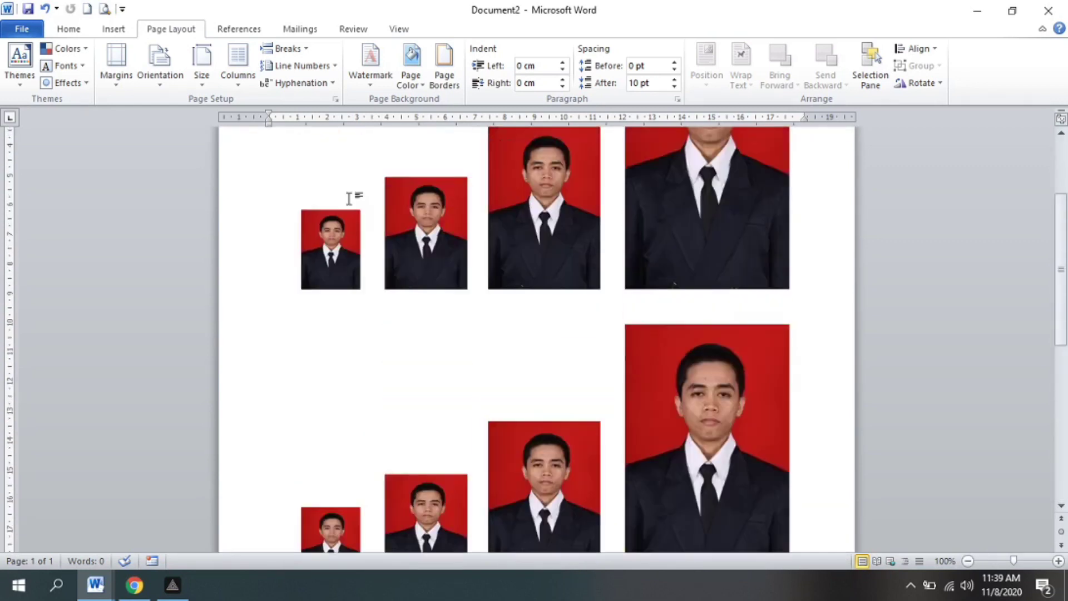
{"action": "scroll", "coordinate": [356, 203], "scroll_direction": "up", "scroll_amount": 3}
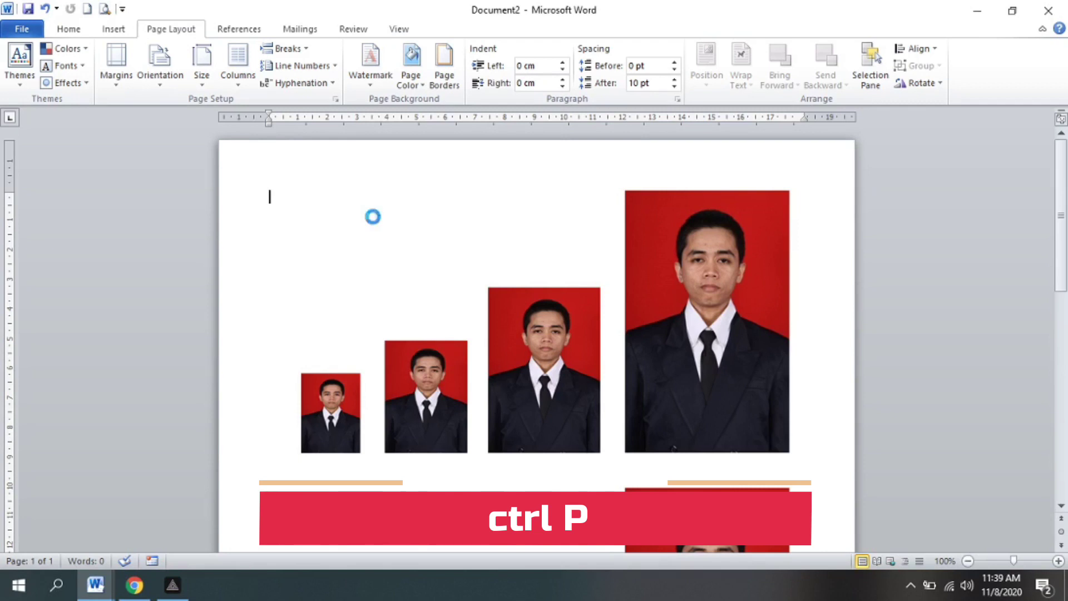